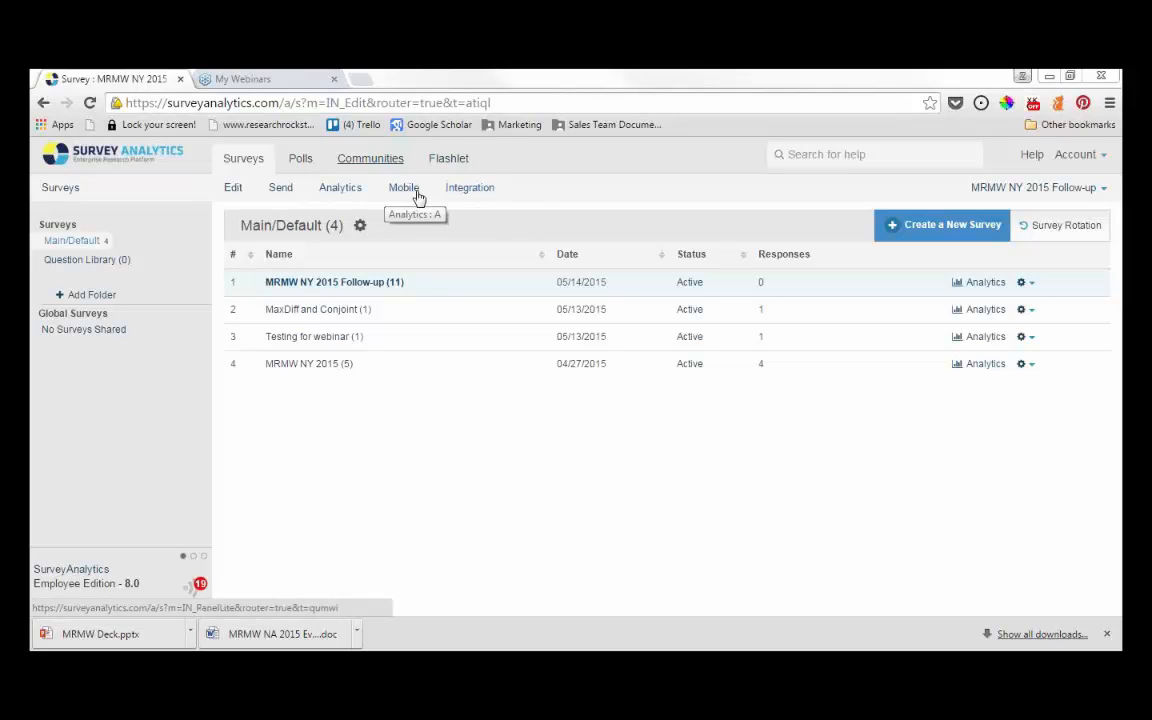
Look over the Polls and Communities sections, and check the actions available for the Testing for webinar survey in the survey list.
{"action": "left_click", "coordinate": [303, 168]}
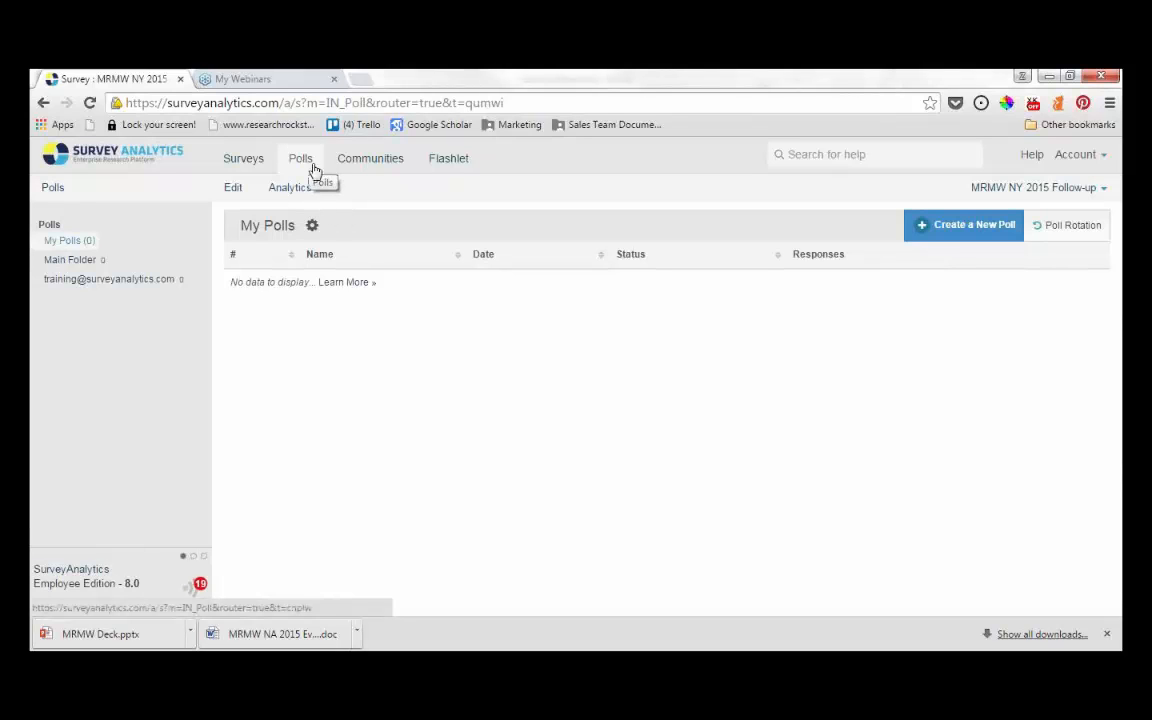
{"action": "left_click", "coordinate": [390, 168]}
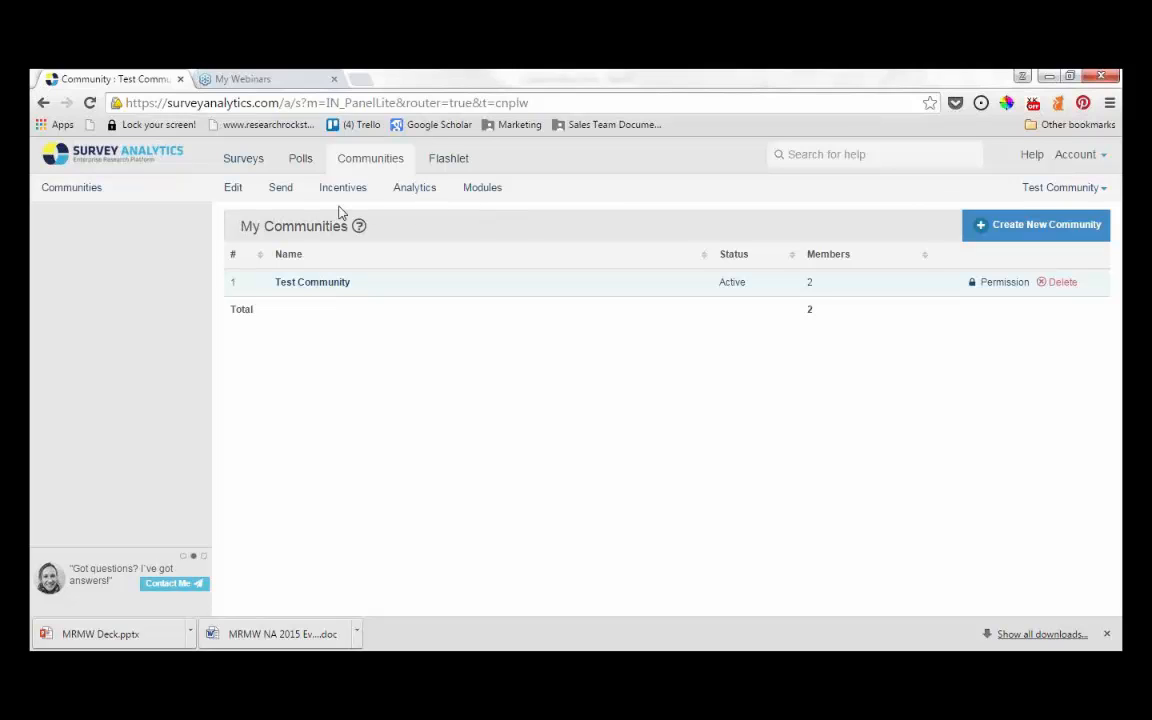
{"action": "left_click", "coordinate": [250, 166]}
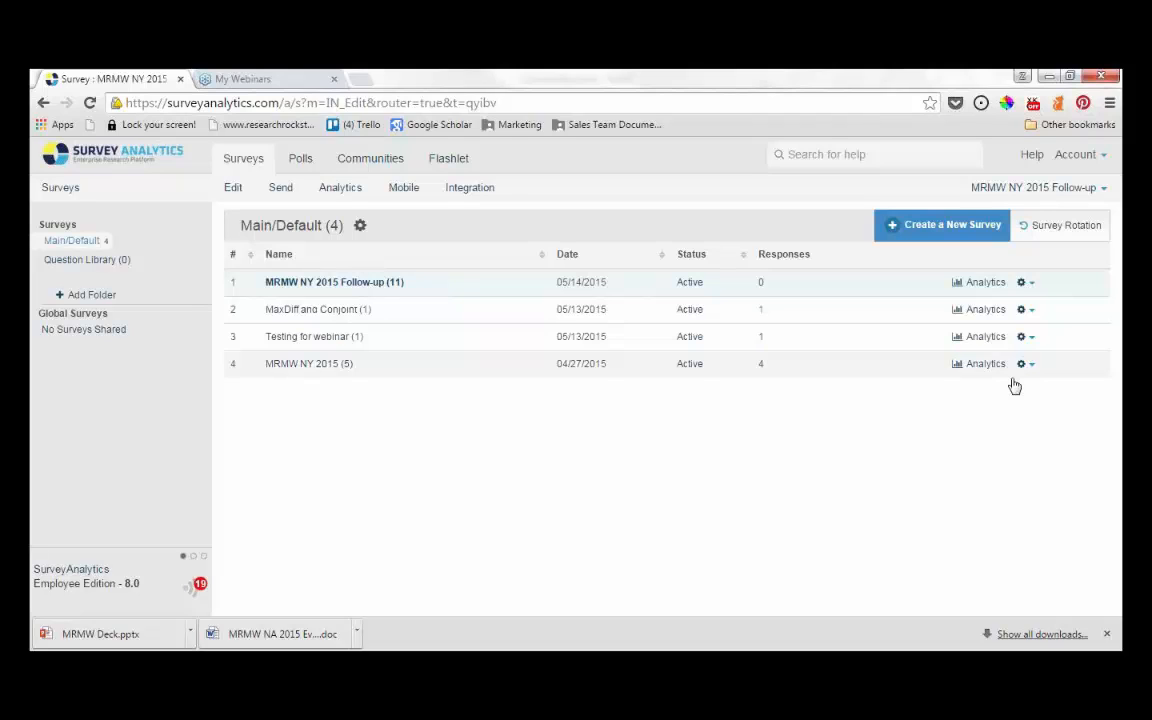
{"action": "left_click", "coordinate": [1033, 339]}
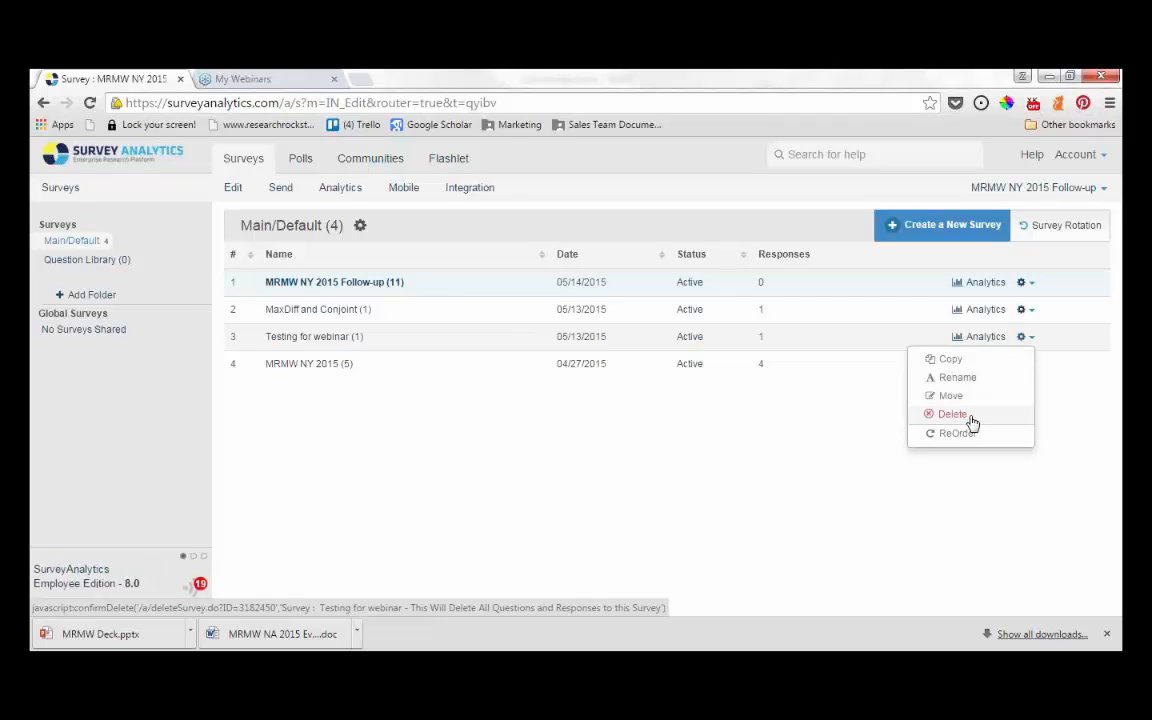
{"action": "left_click", "coordinate": [884, 410]}
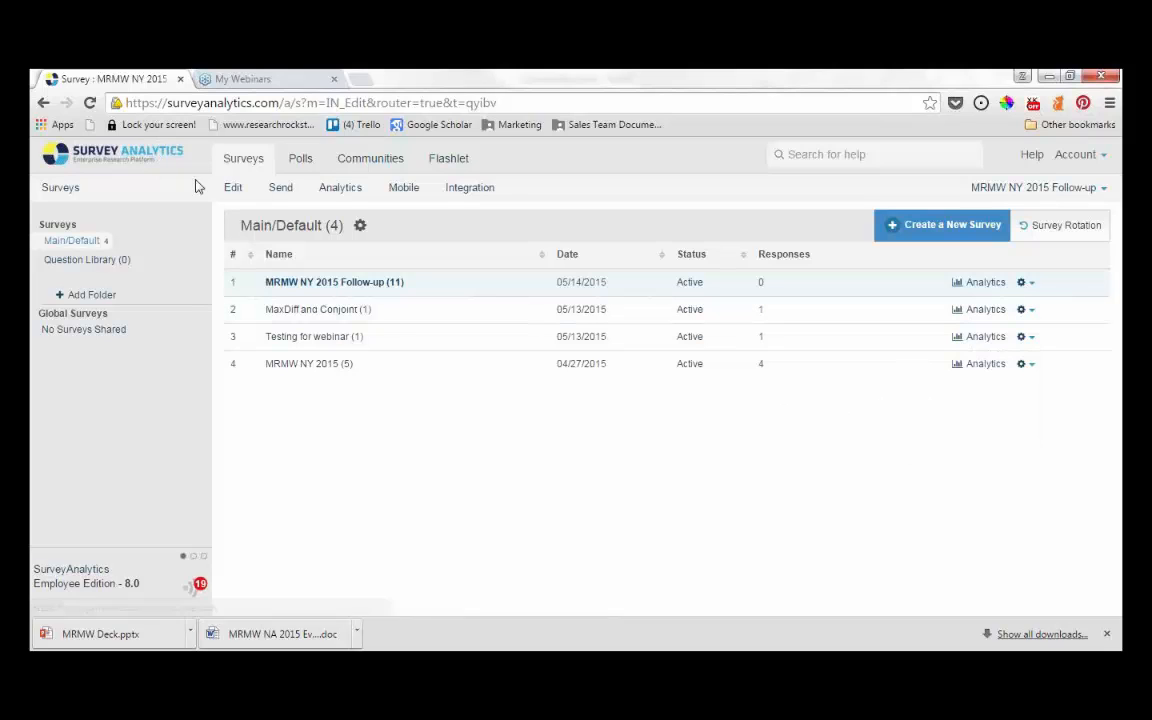
Review the editing options of the MRMW NY 2015 Follow-up survey and its full list of analytics tools.
{"action": "left_click", "coordinate": [236, 190]}
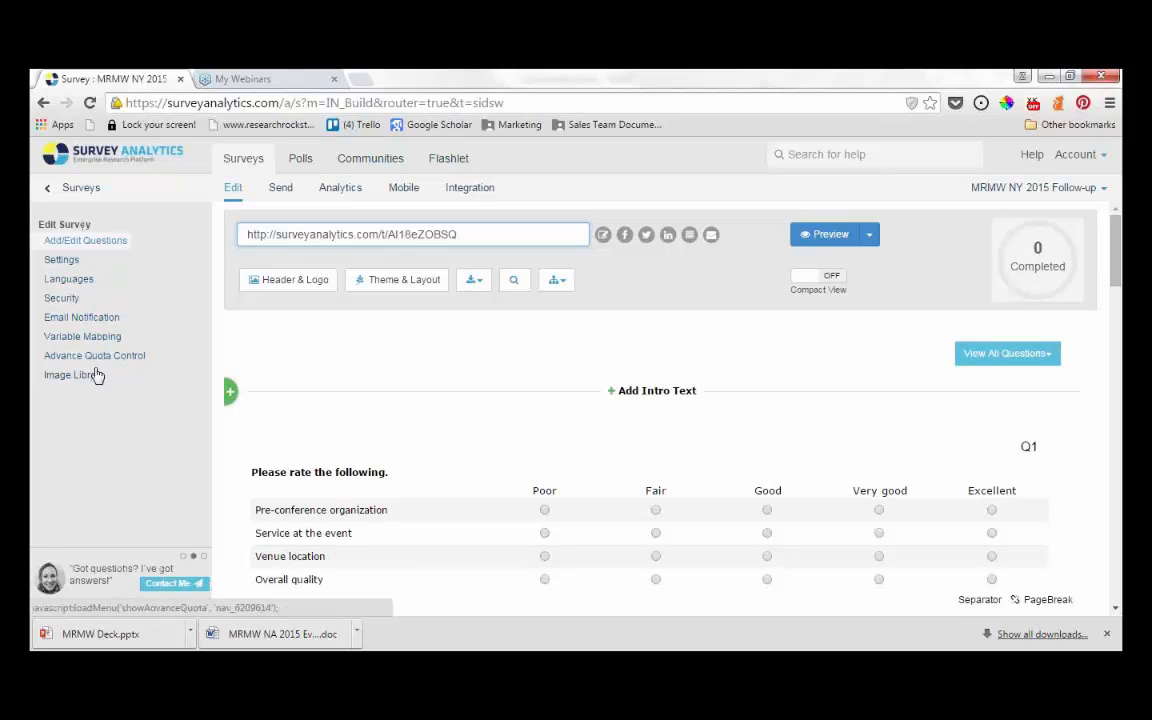
{"action": "left_click", "coordinate": [338, 196]}
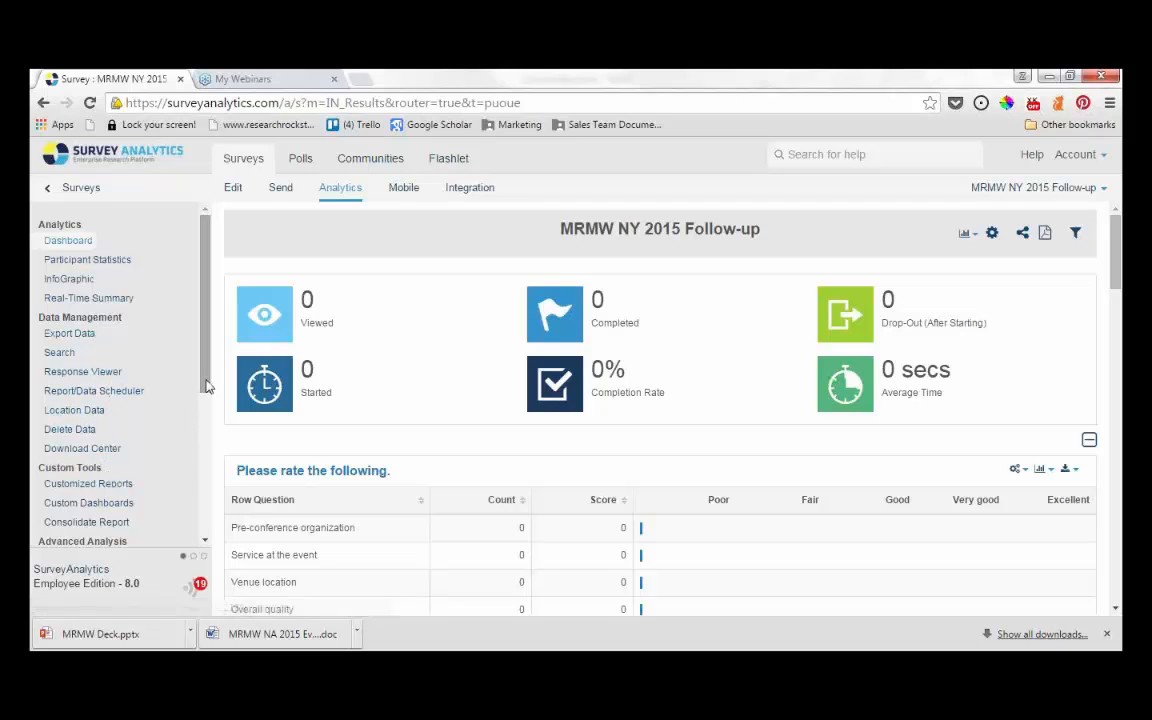
{"action": "left_click_drag", "start_coordinate": [207, 387], "coordinate": [204, 532]}
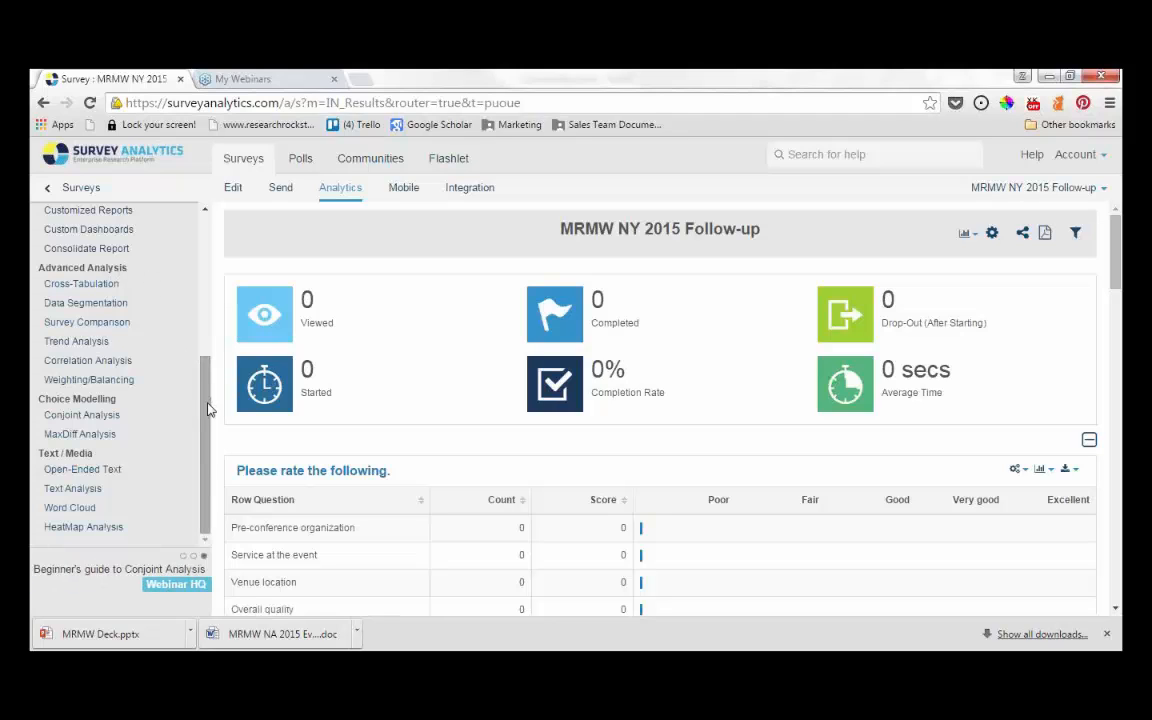
{"action": "scroll", "coordinate": [203, 417], "scroll_direction": "up", "scroll_amount": 1}
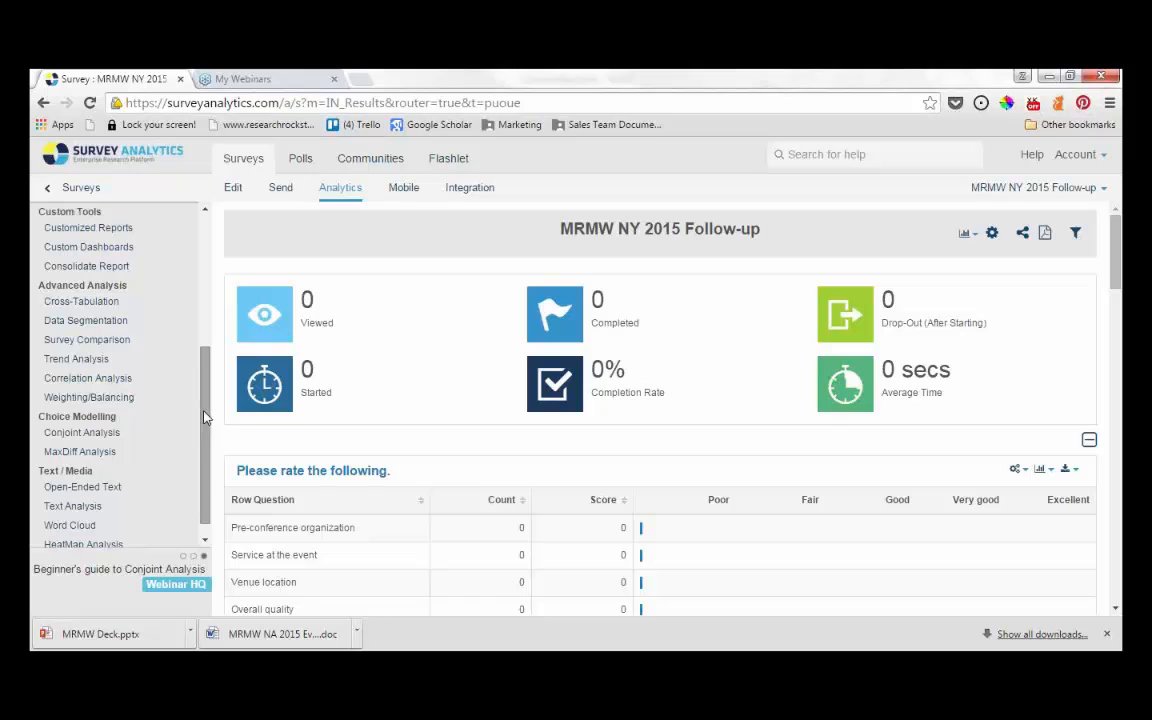
{"action": "scroll", "coordinate": [210, 353], "scroll_direction": "up", "scroll_amount": 3}
{"action": "scroll", "coordinate": [210, 353], "scroll_direction": "up", "scroll_amount": 6}
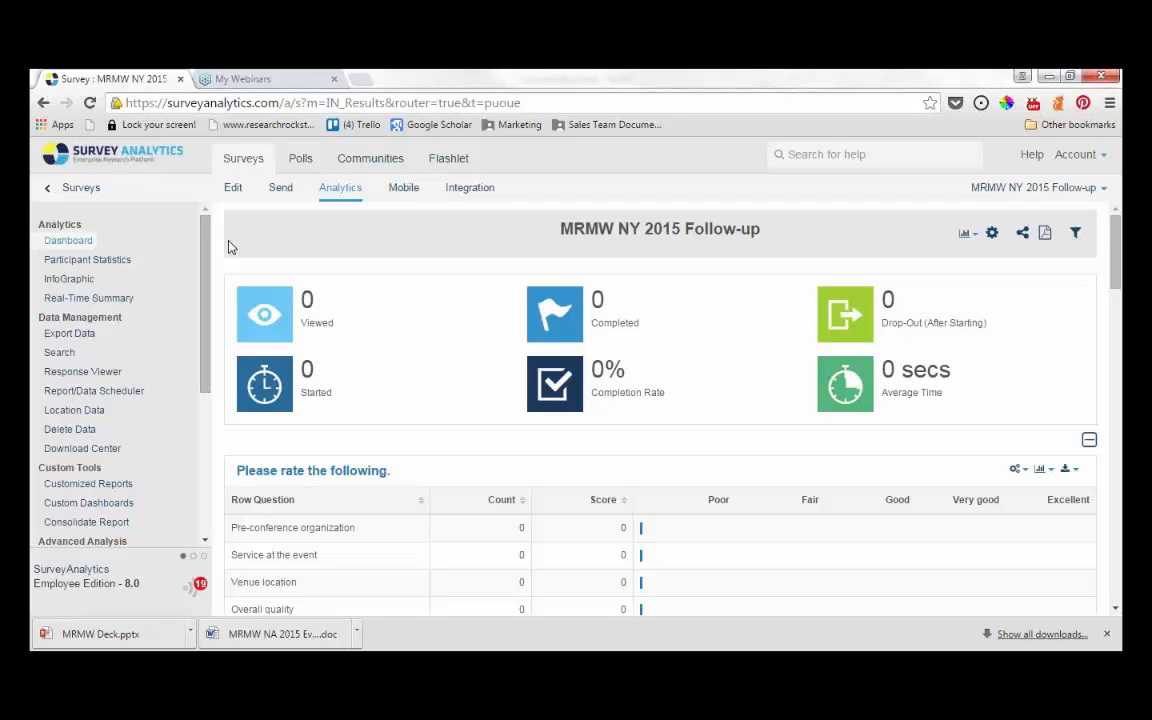
Return to editing the MRMW NY 2015 Follow-up survey and examine the standard and advanced question types that can be added.
{"action": "left_click", "coordinate": [231, 188]}
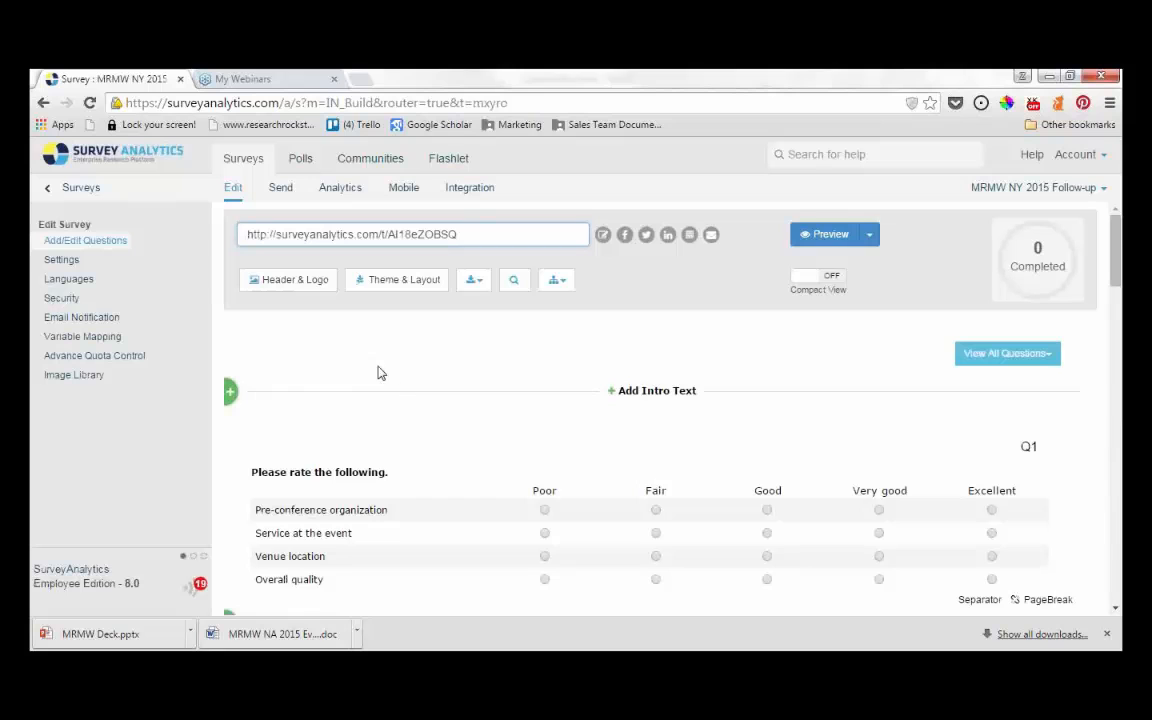
{"action": "left_click", "coordinate": [231, 395]}
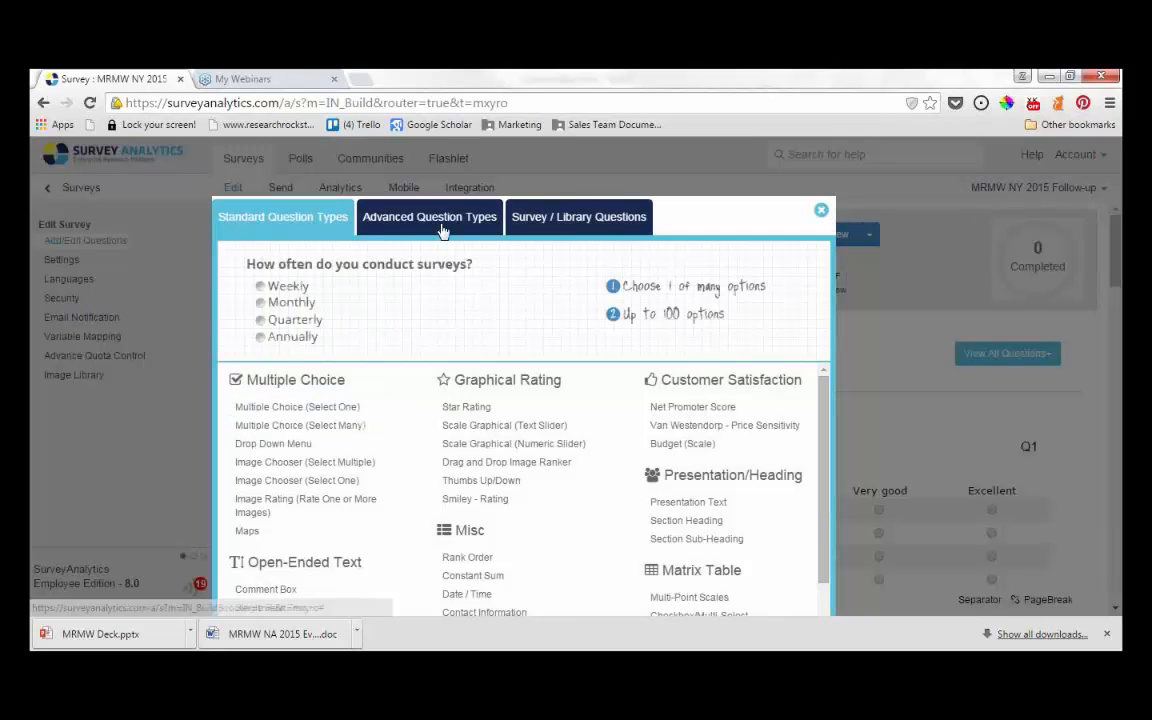
{"action": "left_click", "coordinate": [443, 240]}
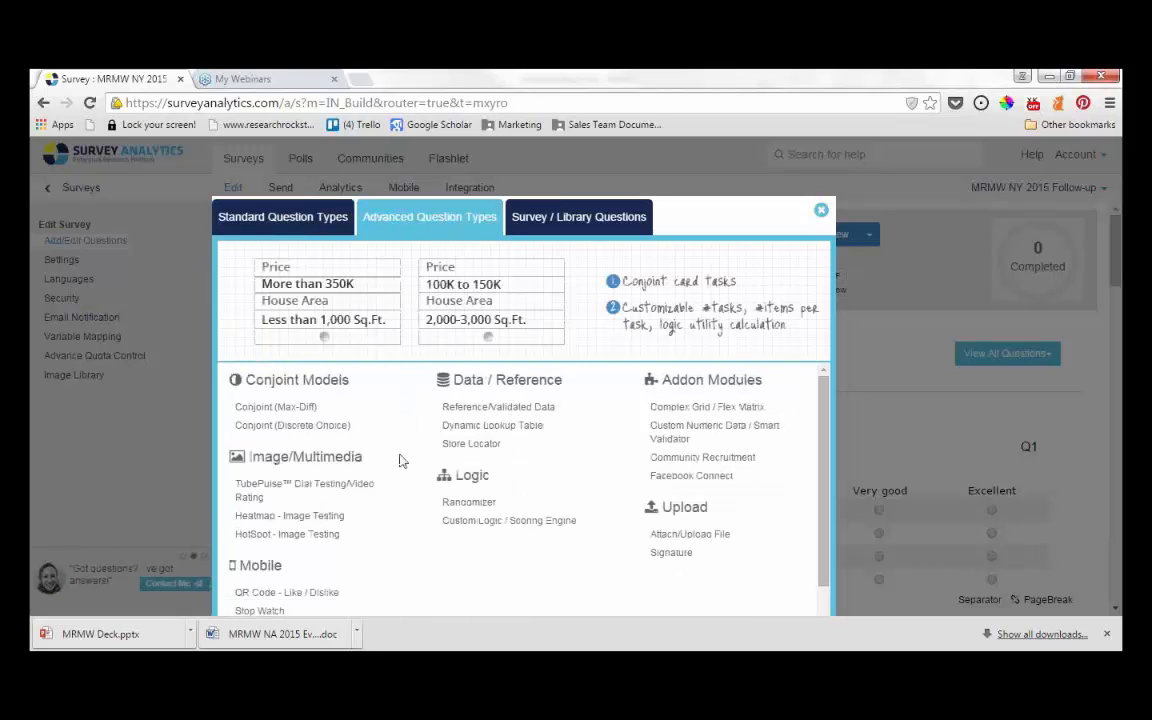
{"action": "scroll", "coordinate": [399, 470], "scroll_direction": "down", "scroll_amount": 1}
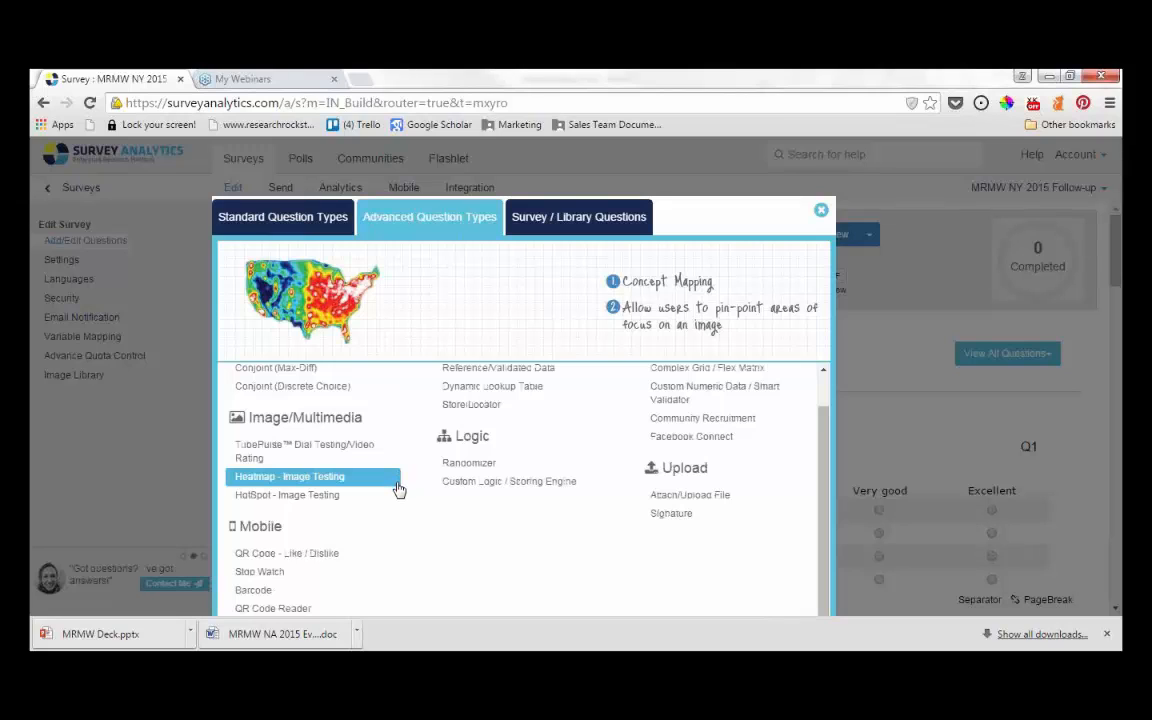
{"action": "scroll", "coordinate": [399, 488], "scroll_direction": "up", "scroll_amount": 1}
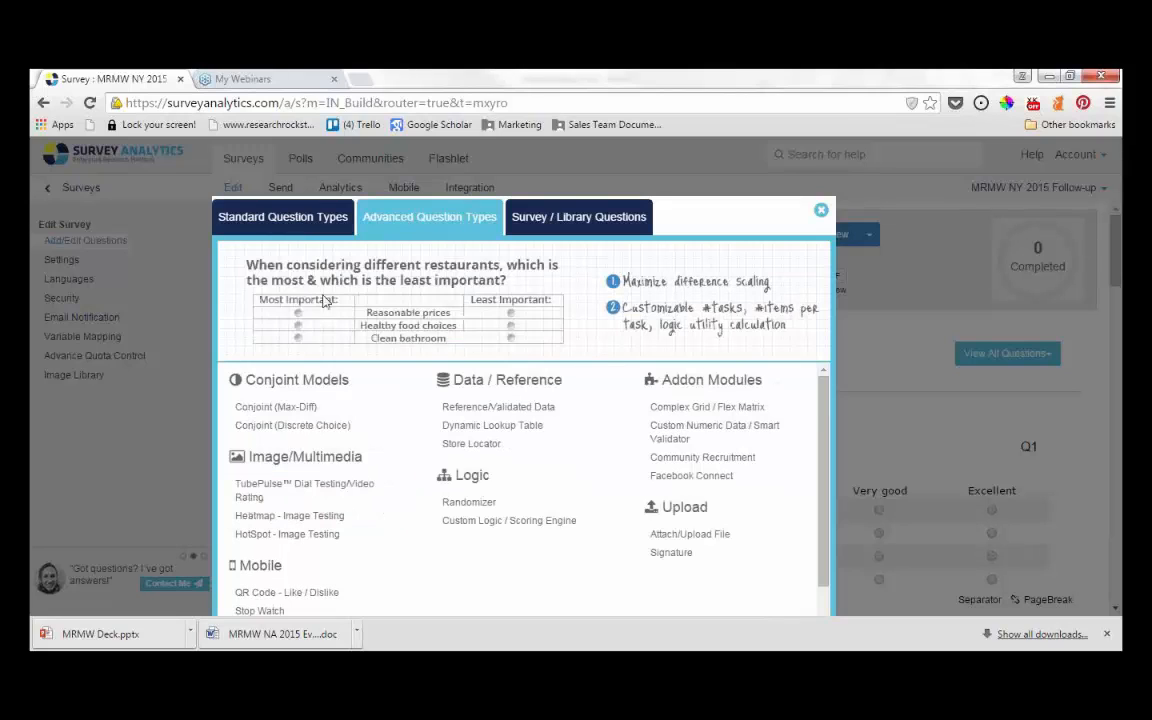
{"action": "left_click", "coordinate": [288, 222]}
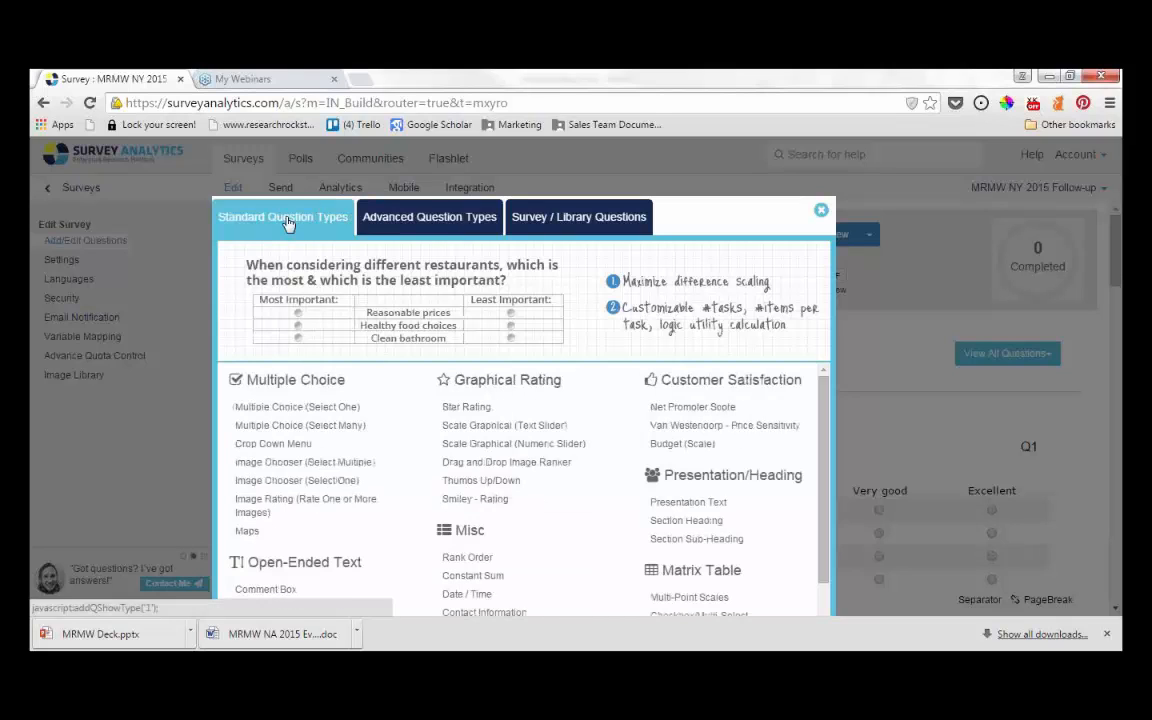
{"action": "scroll", "coordinate": [427, 548], "scroll_direction": "down", "scroll_amount": 1}
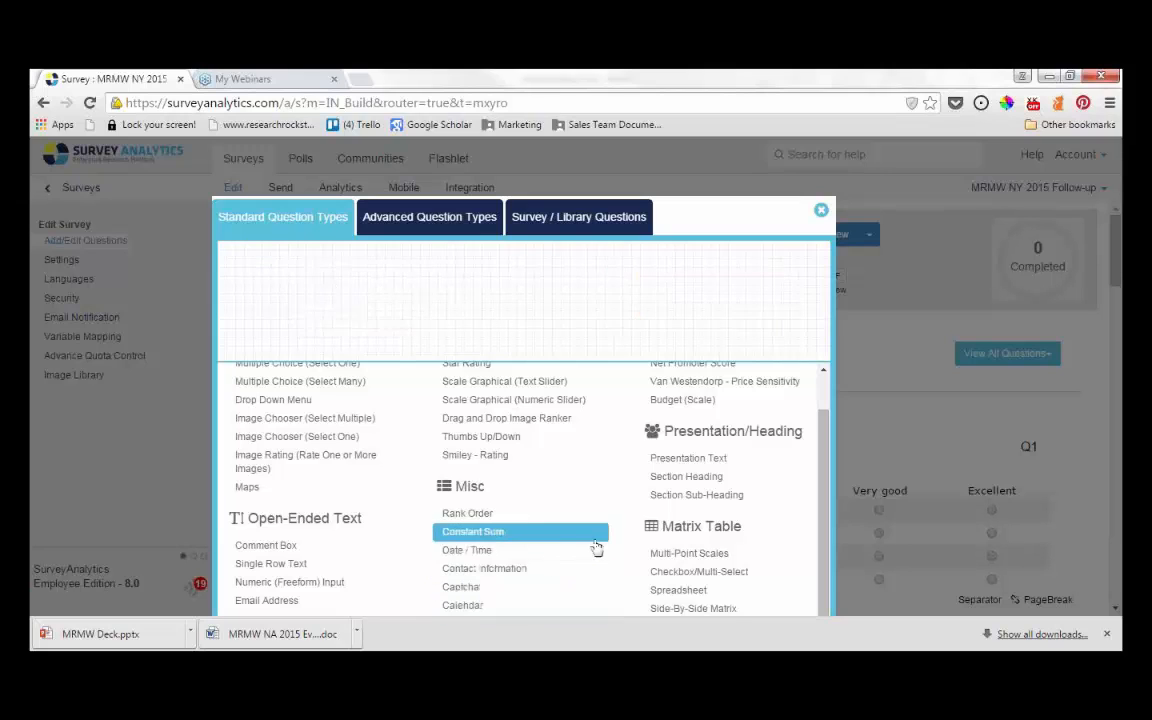
{"action": "scroll", "coordinate": [617, 489], "scroll_direction": "up", "scroll_amount": 1}
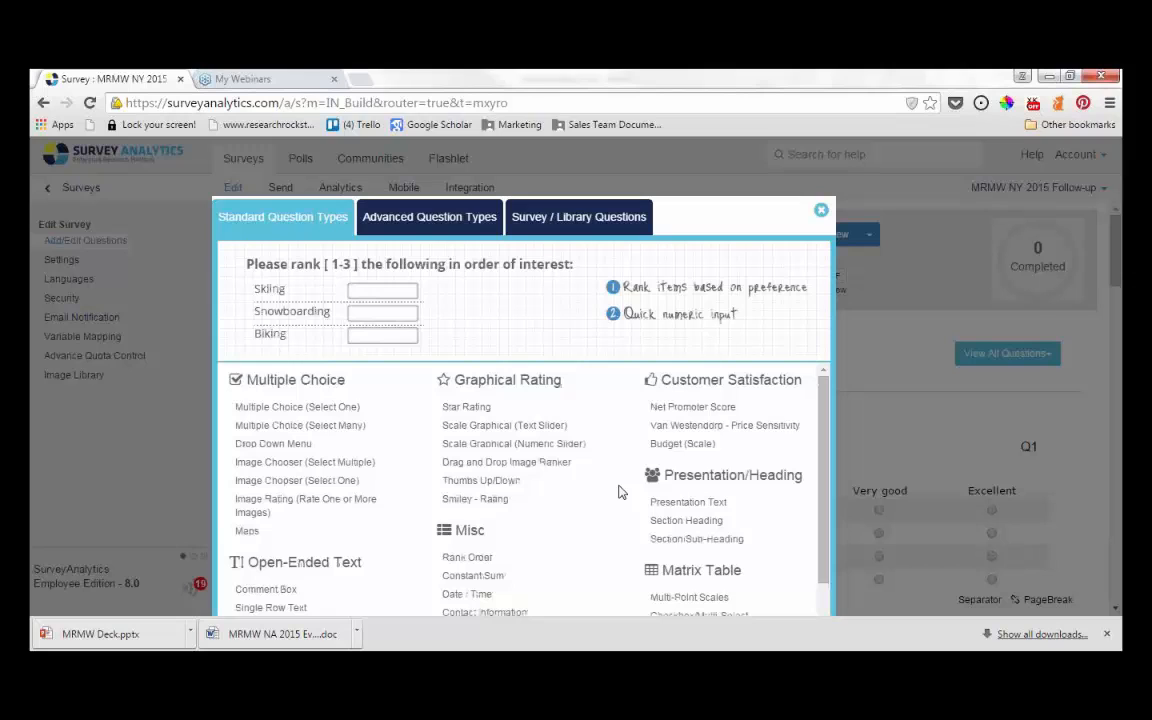
{"action": "left_click", "coordinate": [371, 207]}
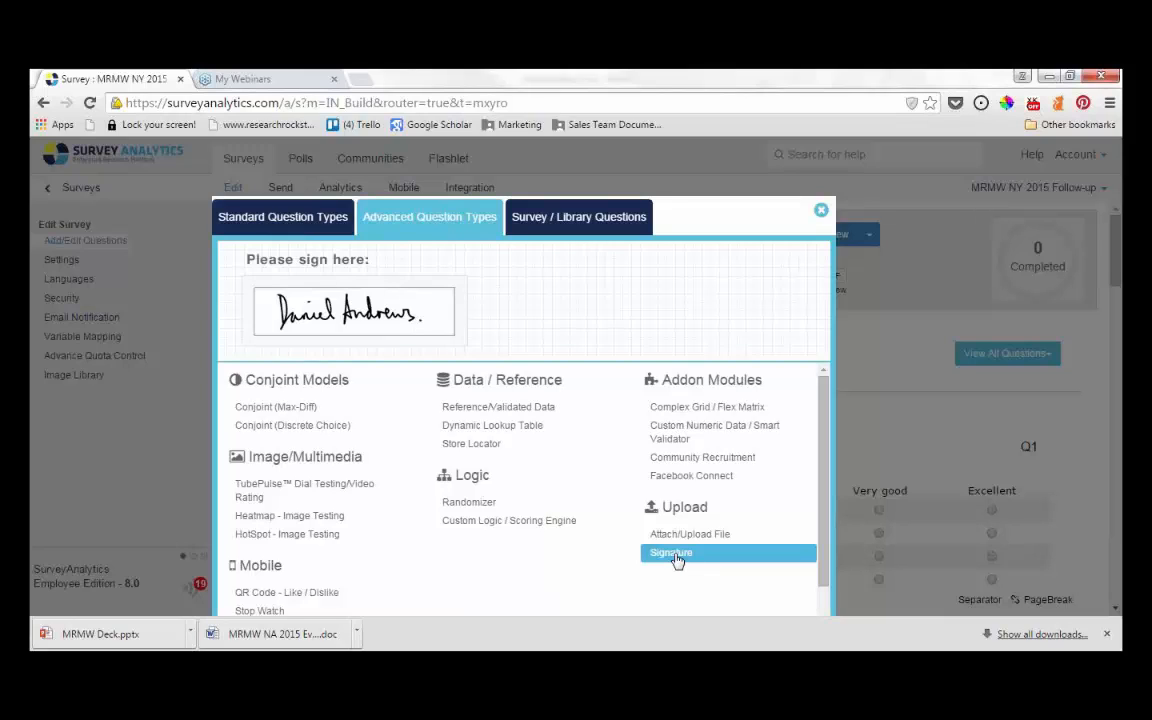
{"action": "left_click", "coordinate": [821, 214]}
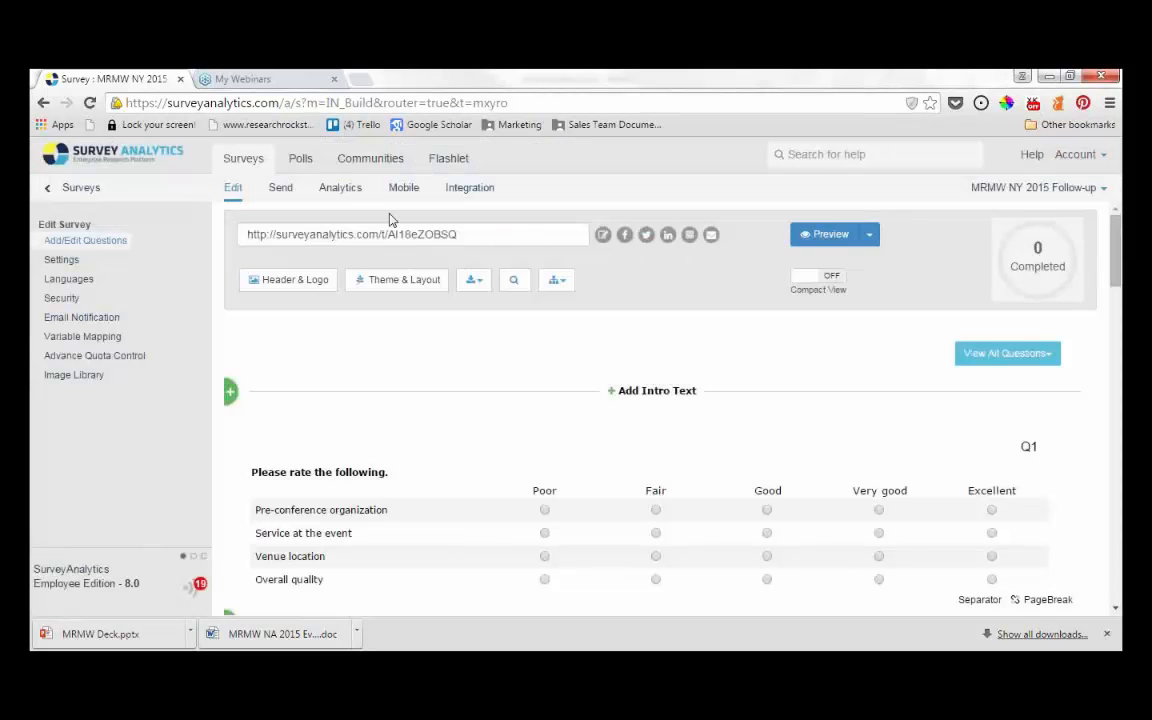
View the location data export page in the analytics of the MRMW NY 2015 Follow-up survey.
{"action": "left_click", "coordinate": [333, 191]}
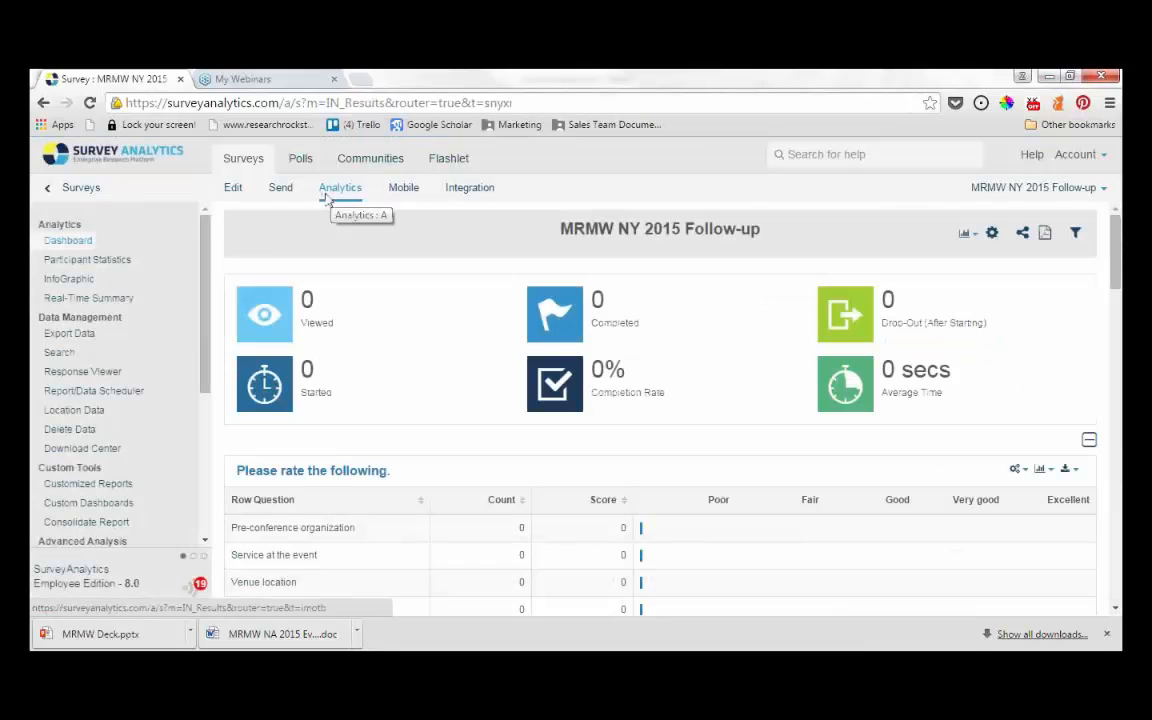
{"action": "left_click", "coordinate": [96, 413]}
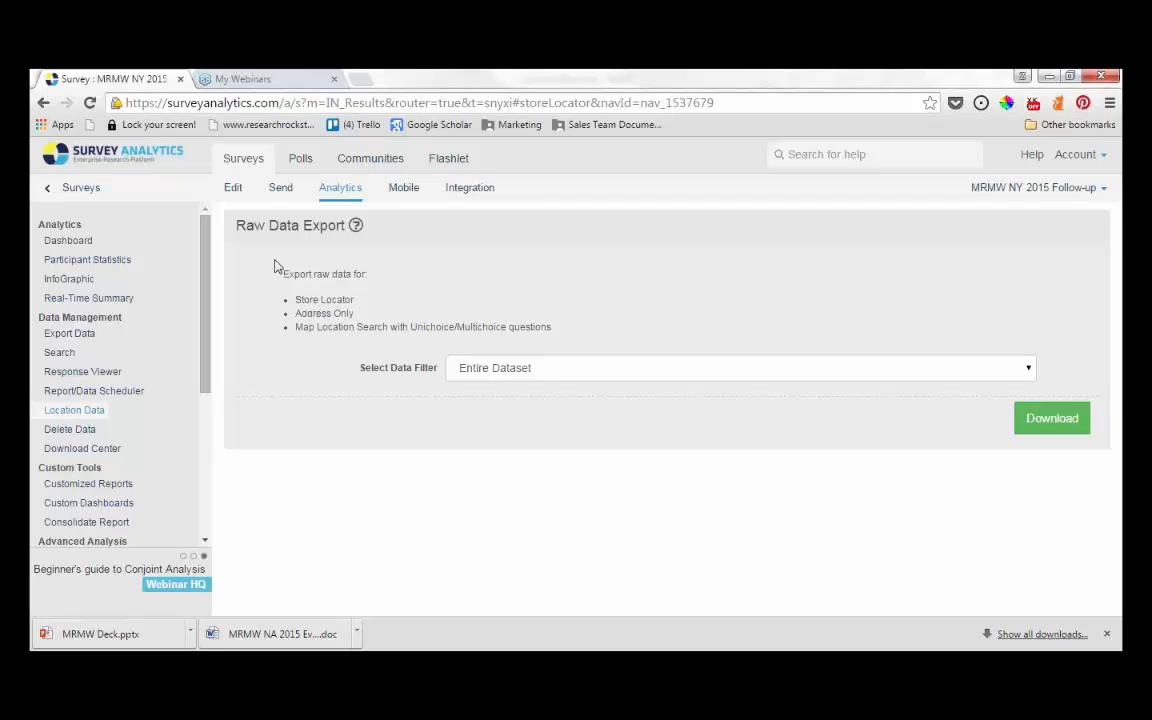
Go back to the survey list and open the Testing for webinar survey for editing.
{"action": "left_click", "coordinate": [245, 160]}
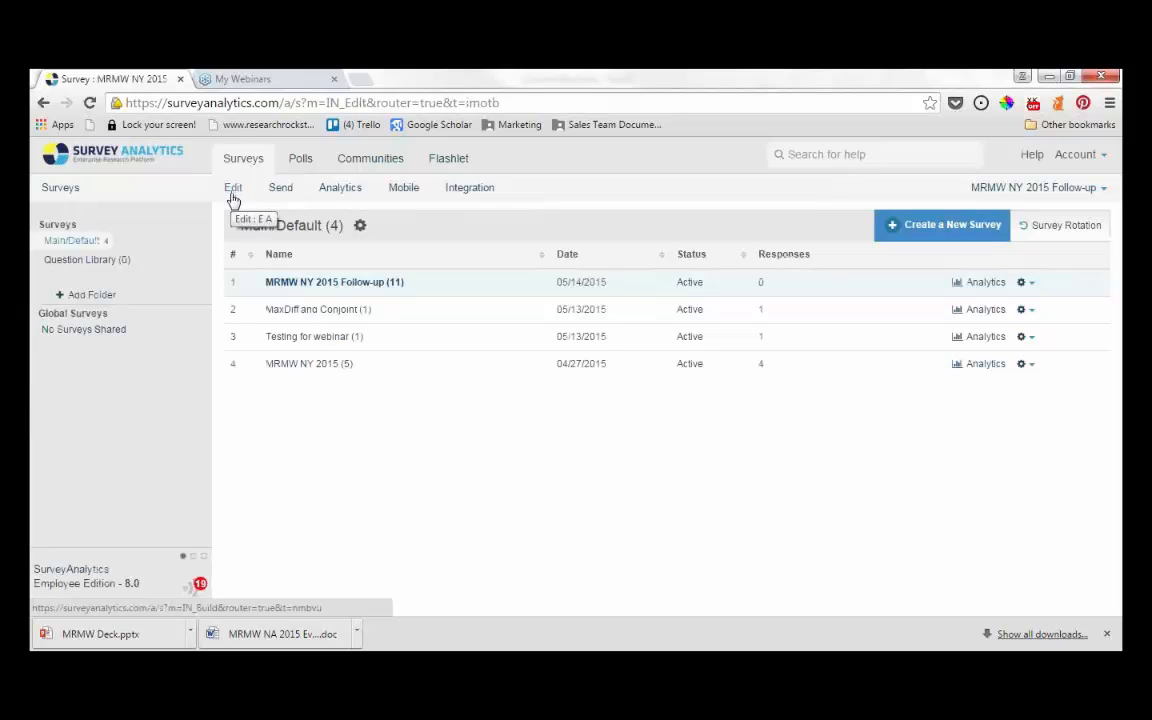
{"action": "left_click", "coordinate": [271, 283]}
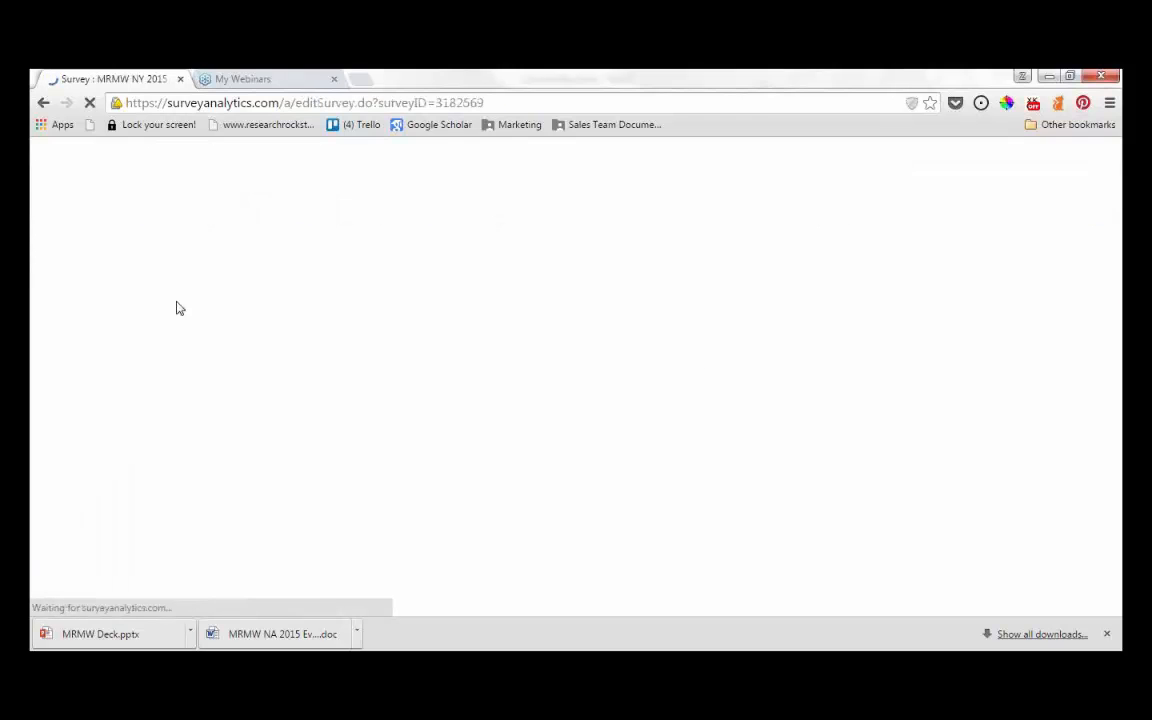
{"action": "left_click", "coordinate": [44, 105]}
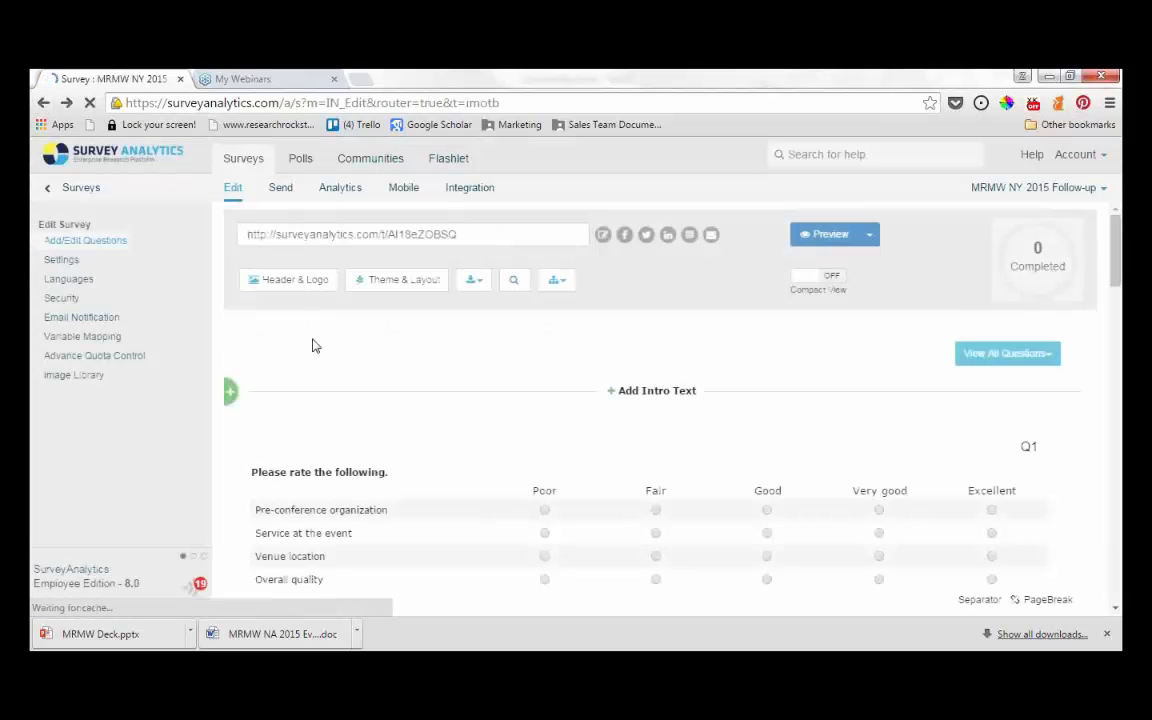
{"action": "left_click", "coordinate": [311, 336]}
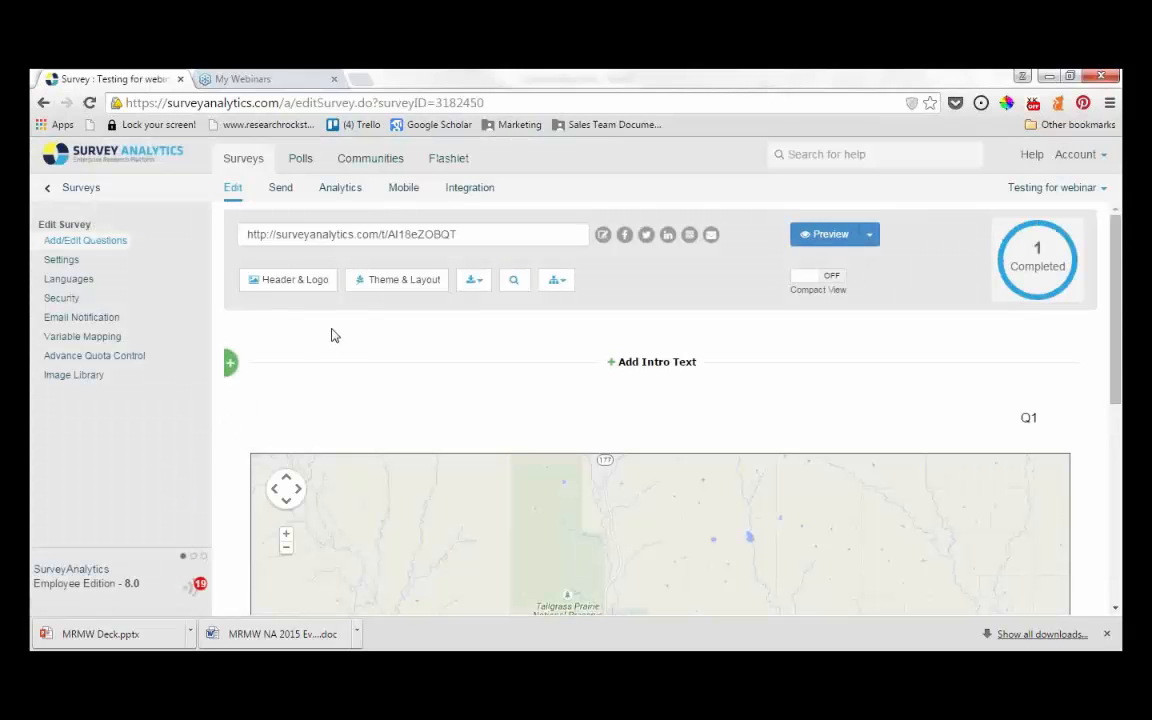
Set the finish option in the Testing for webinar survey's settings to Rewards.
{"action": "left_click", "coordinate": [61, 261]}
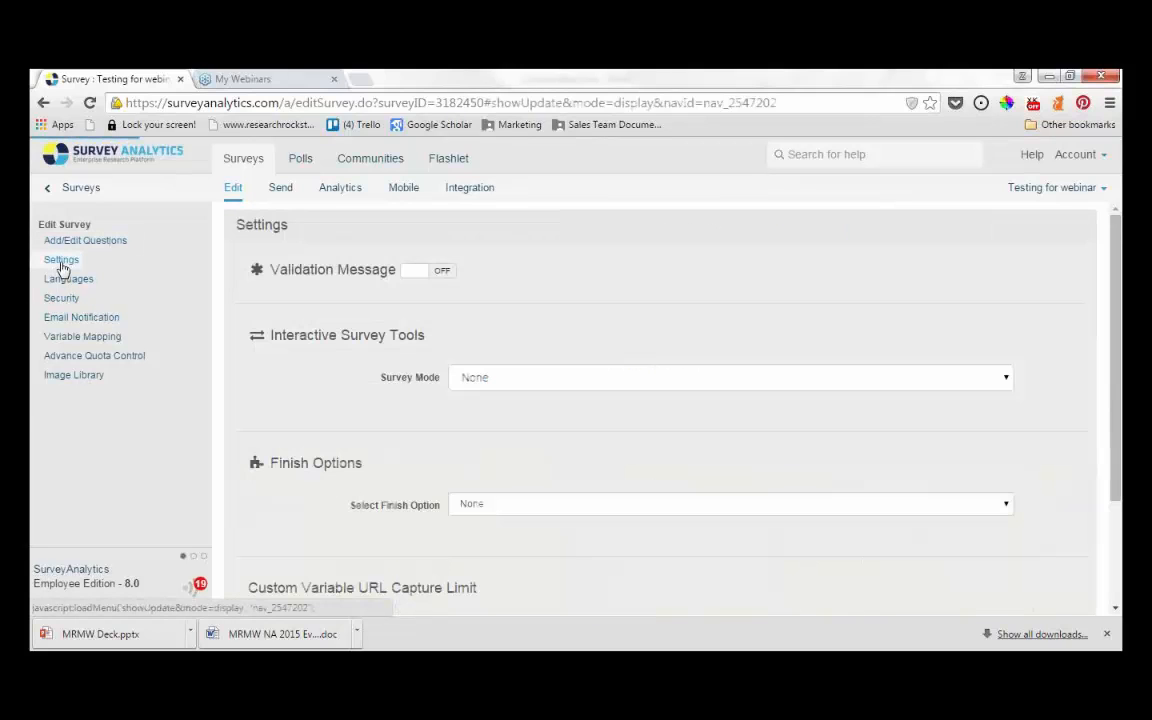
{"action": "left_click", "coordinate": [490, 506]}
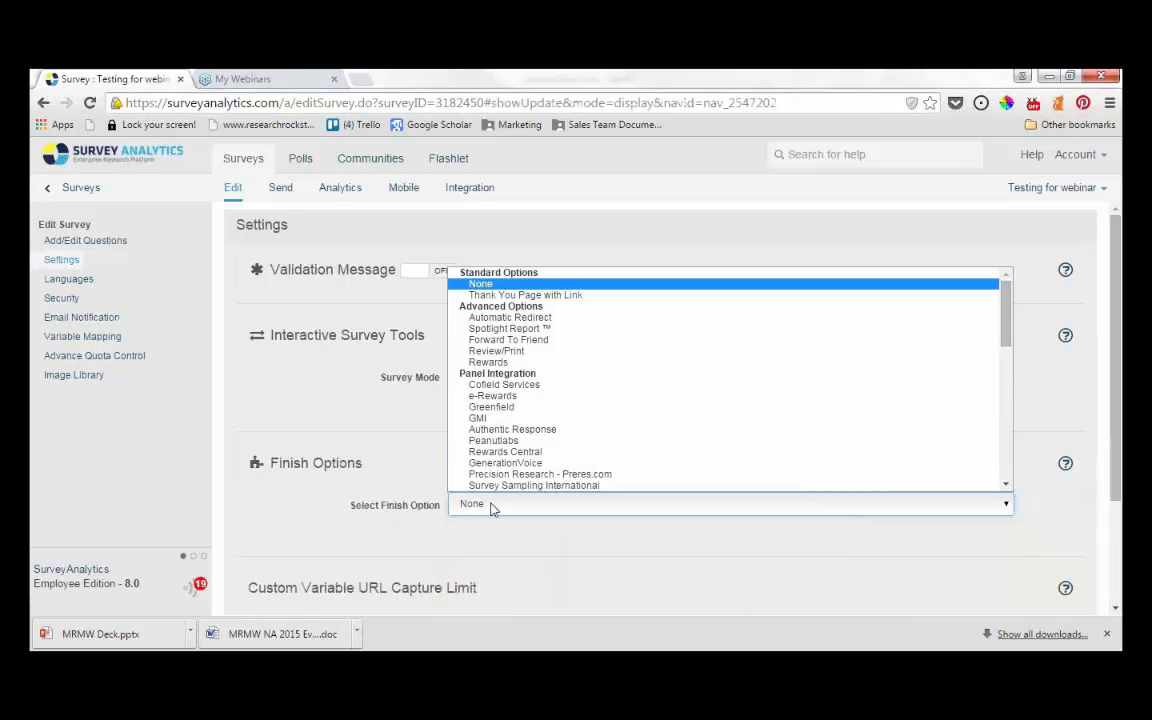
{"action": "left_click", "coordinate": [490, 363]}
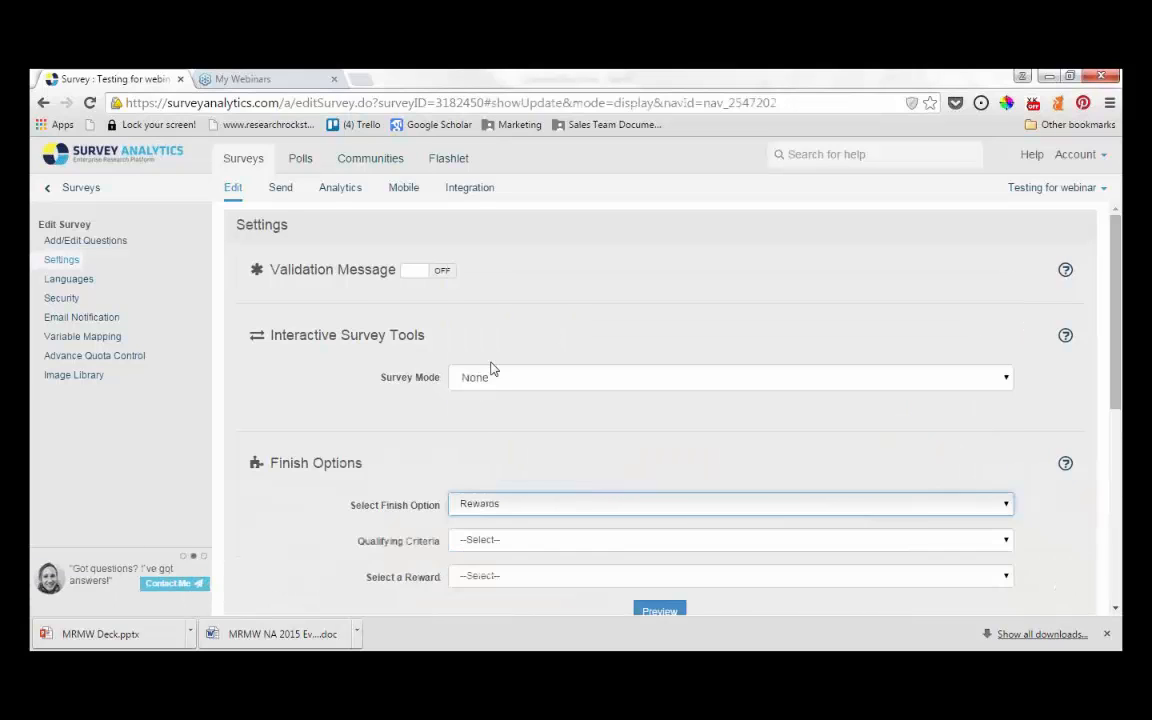
{"action": "scroll", "coordinate": [303, 555], "scroll_direction": "down", "scroll_amount": 3}
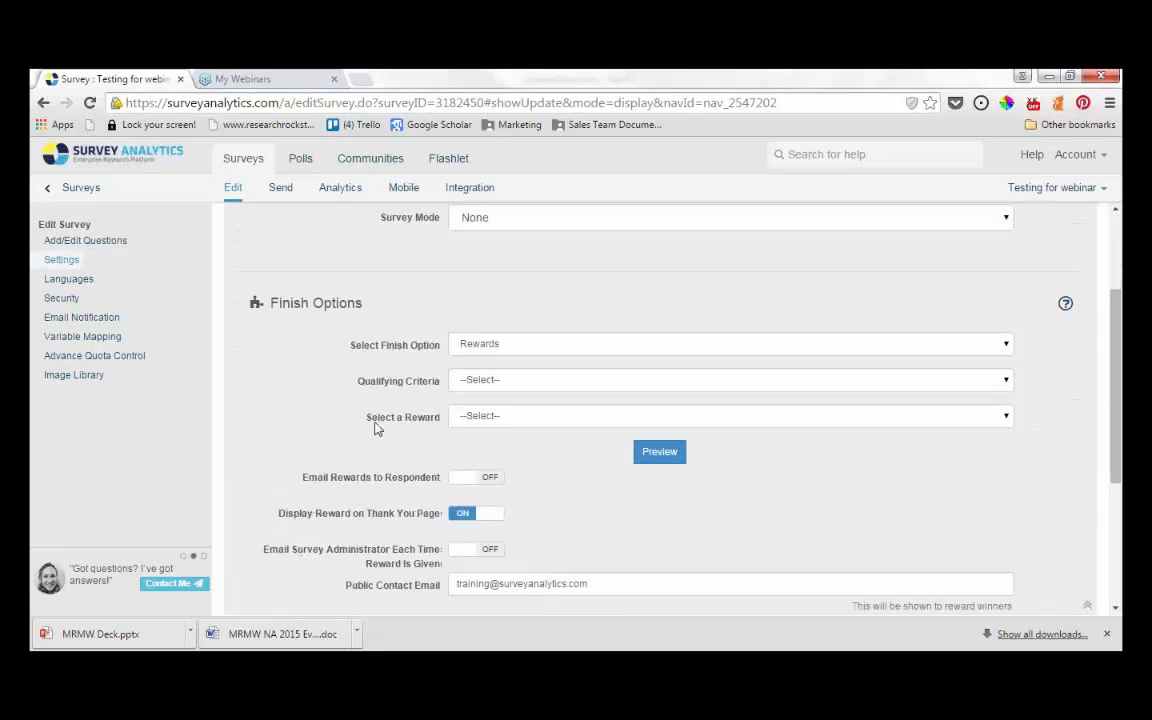
{"action": "scroll", "coordinate": [377, 428], "scroll_direction": "down", "scroll_amount": 1}
Examine the available rewards and qualifying criteria without choosing any, and return to the survey's question editor.
{"action": "left_click", "coordinate": [470, 340]}
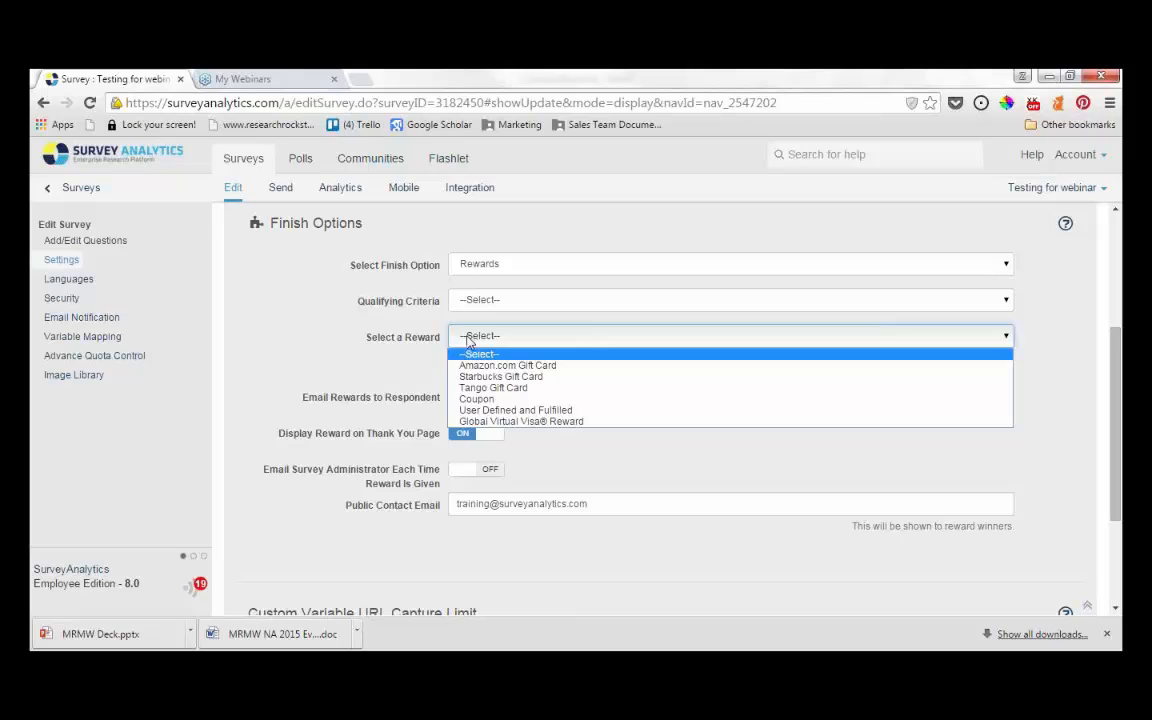
{"action": "left_click", "coordinate": [316, 338]}
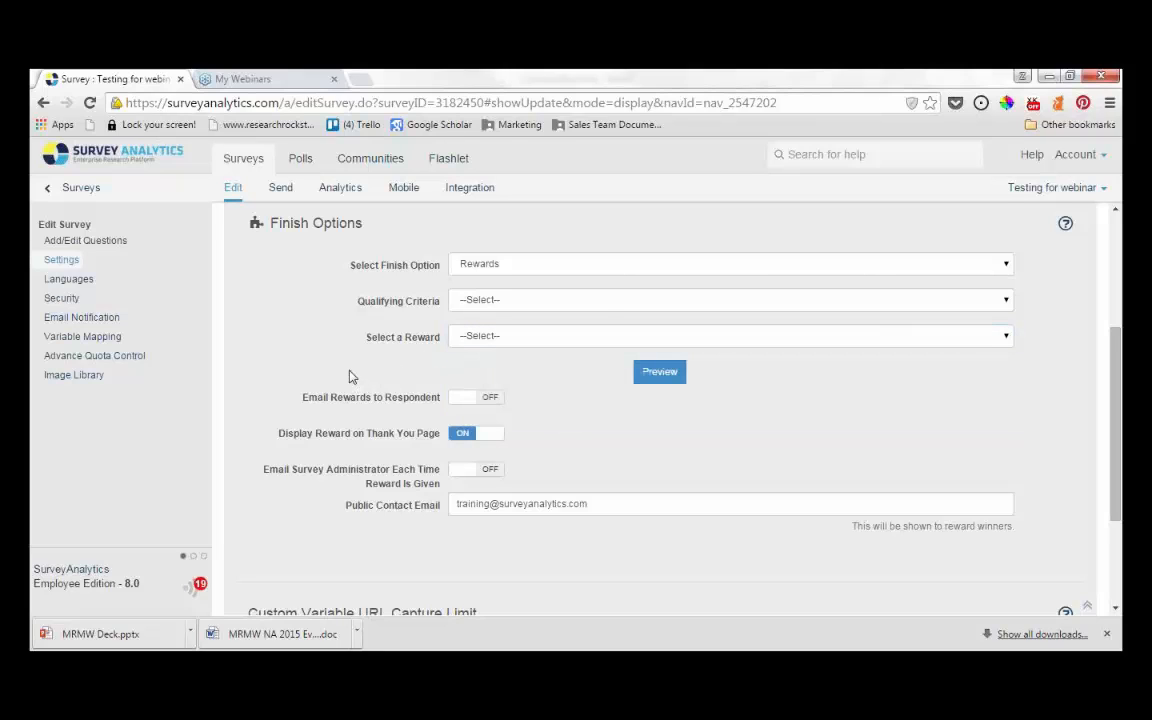
{"action": "left_click", "coordinate": [463, 302]}
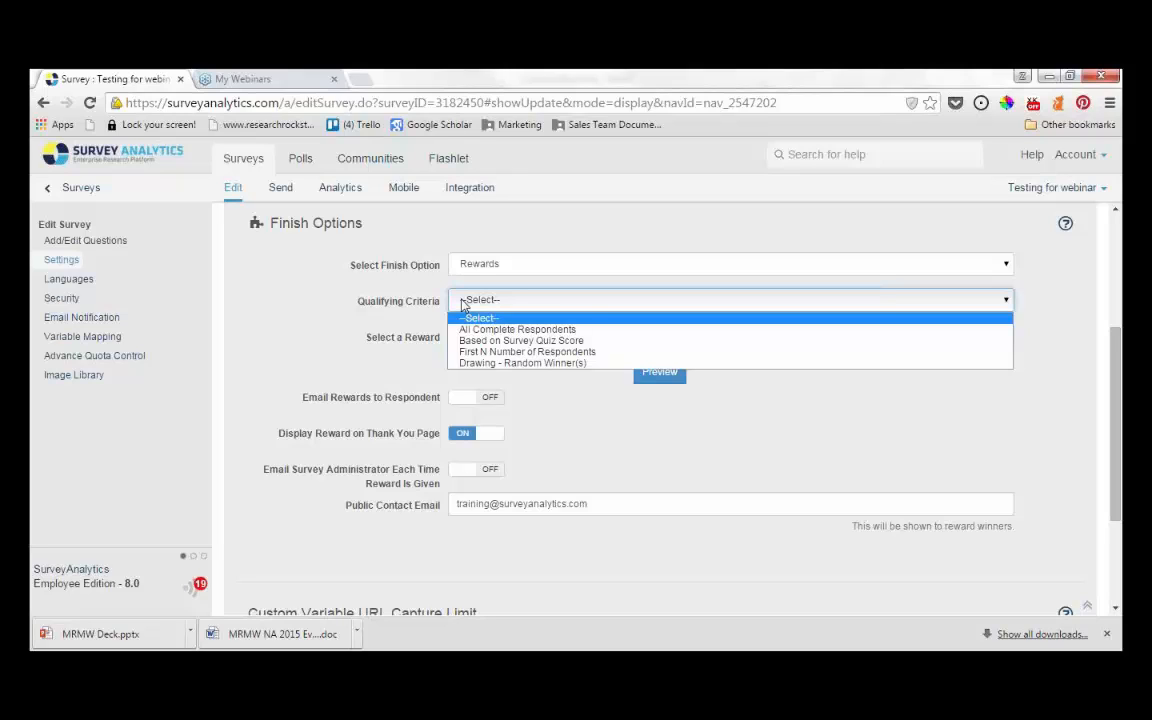
{"action": "left_click", "coordinate": [303, 362]}
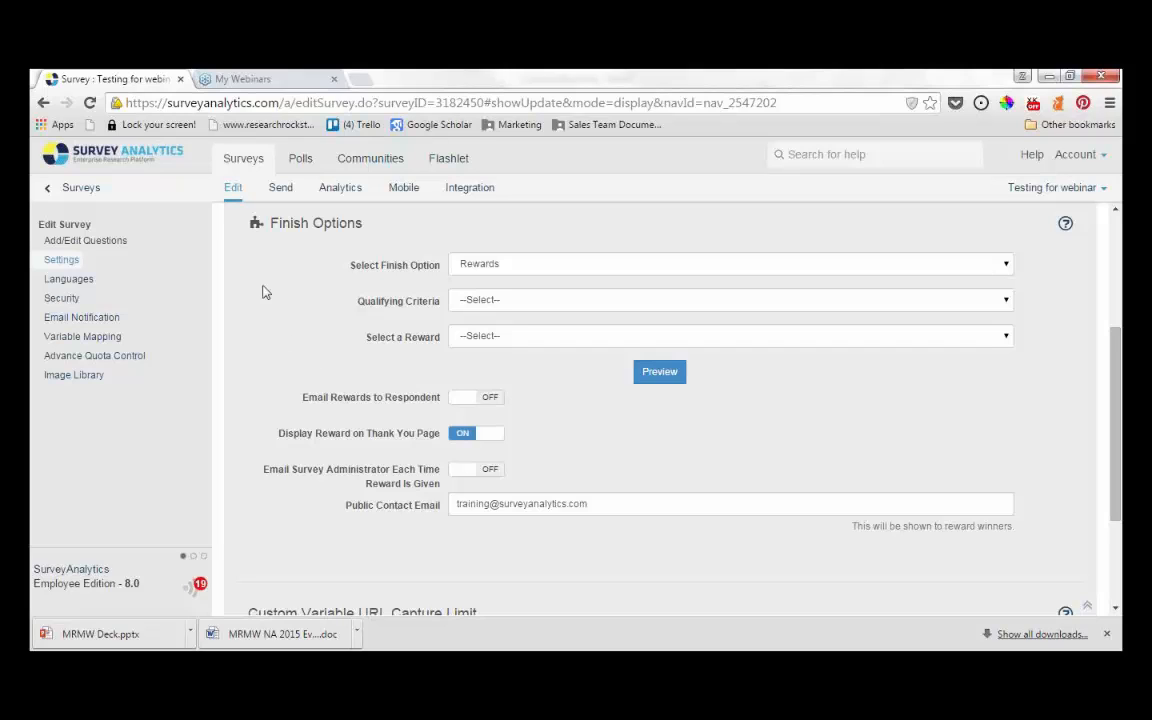
{"action": "left_click", "coordinate": [112, 250]}
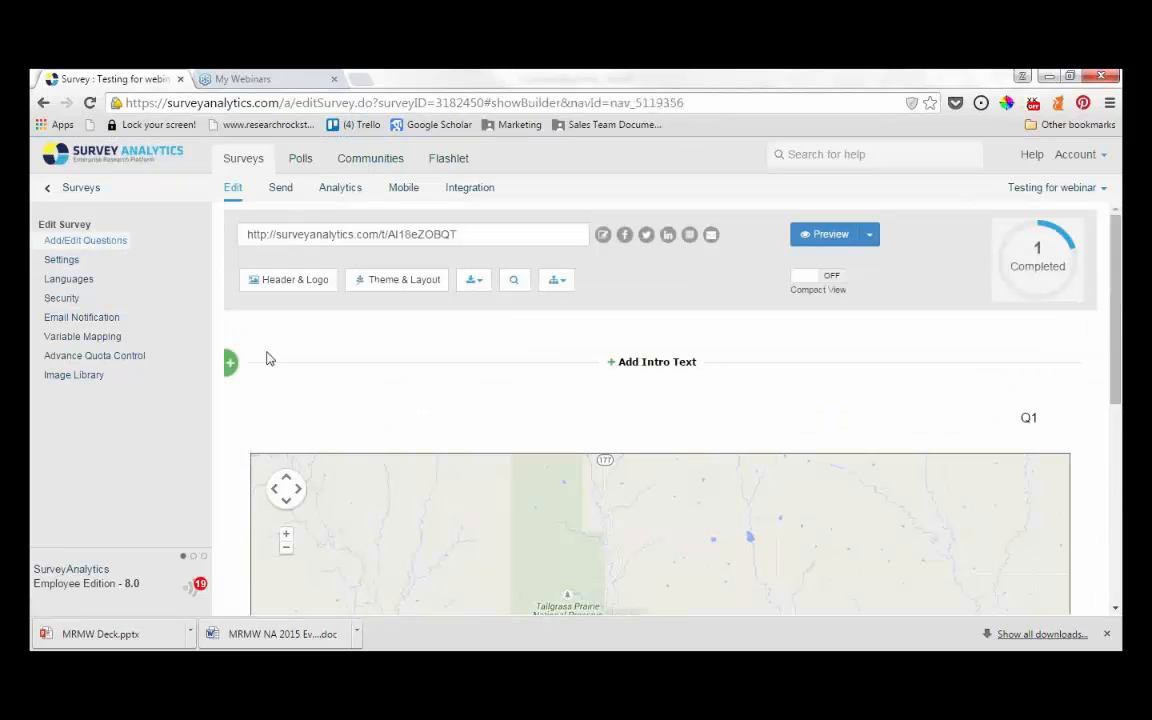
Add a Captcha question with its default text above the map question in the Testing for webinar survey and save it.
{"action": "left_click", "coordinate": [230, 365]}
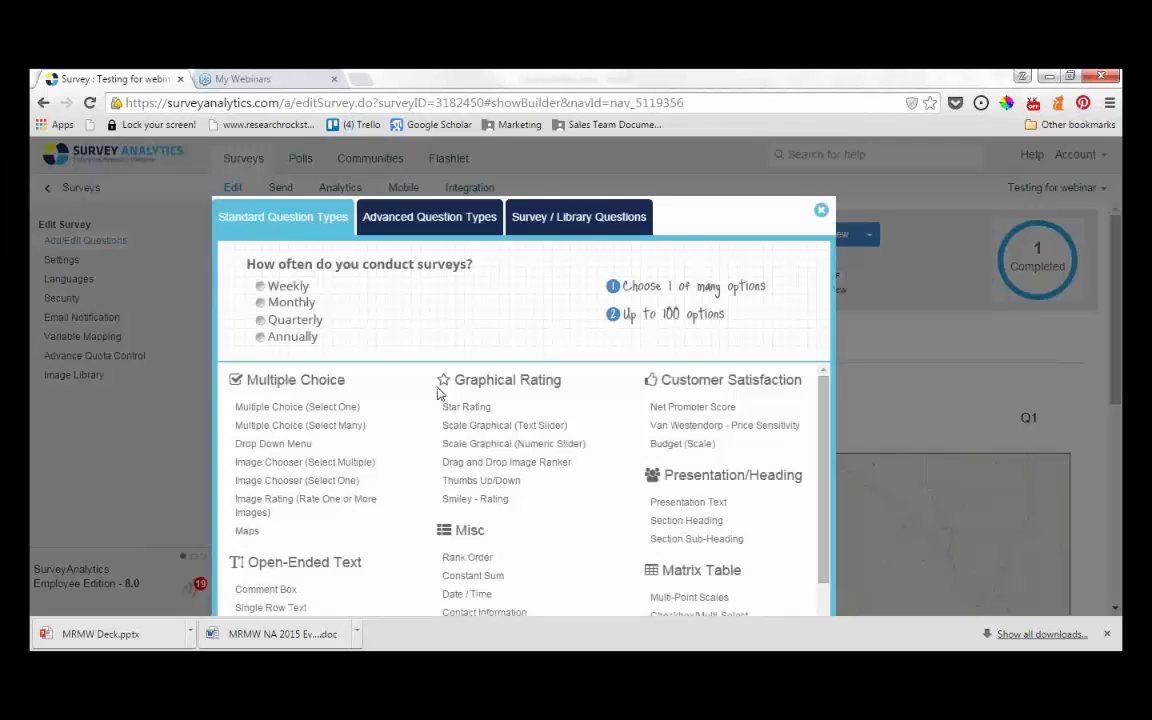
{"action": "scroll", "coordinate": [416, 545], "scroll_direction": "down", "scroll_amount": 1}
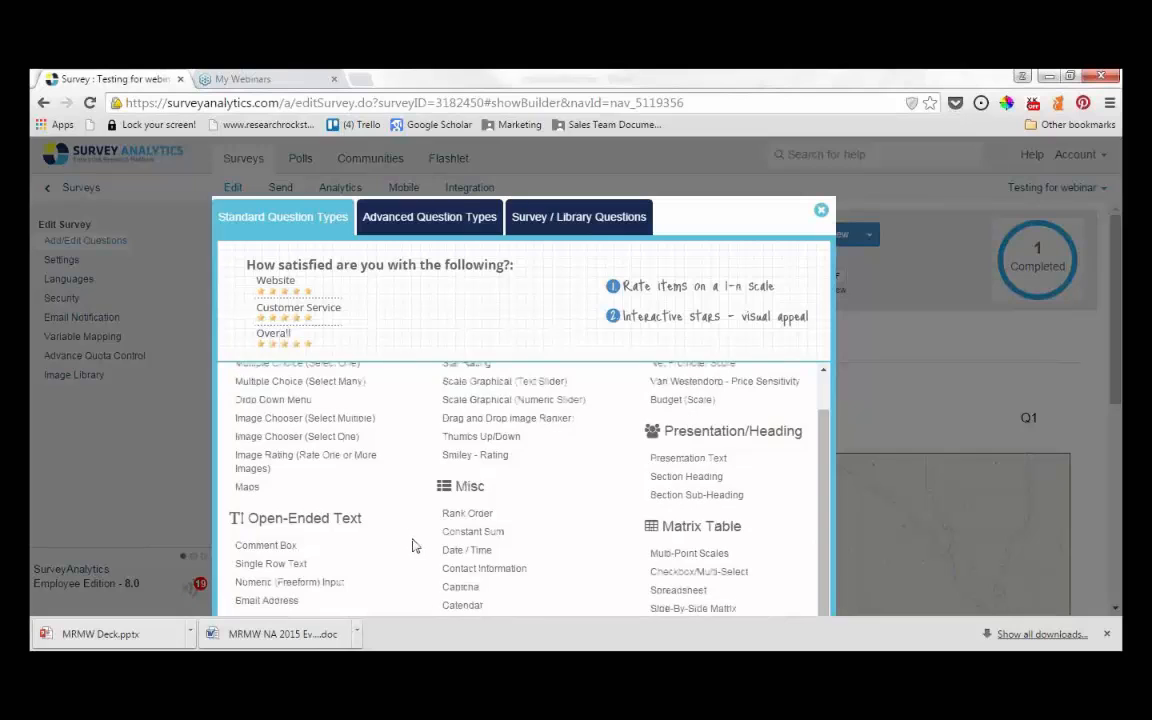
{"action": "left_click", "coordinate": [455, 597]}
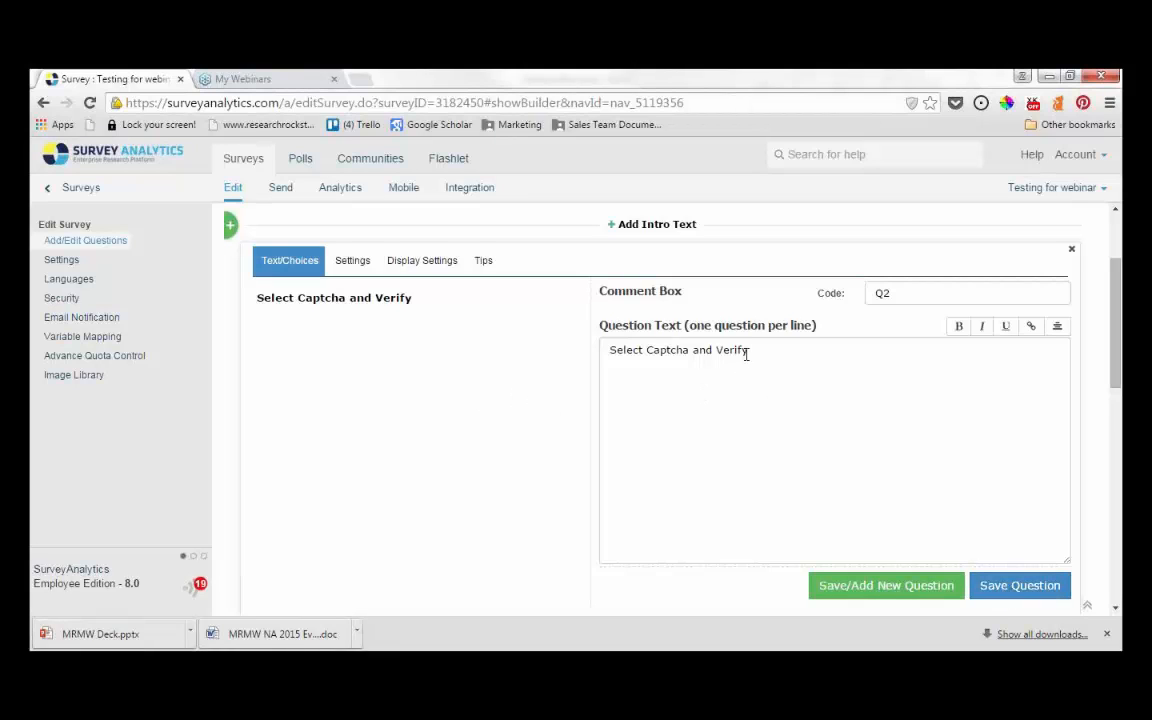
{"action": "left_click", "coordinate": [989, 589]}
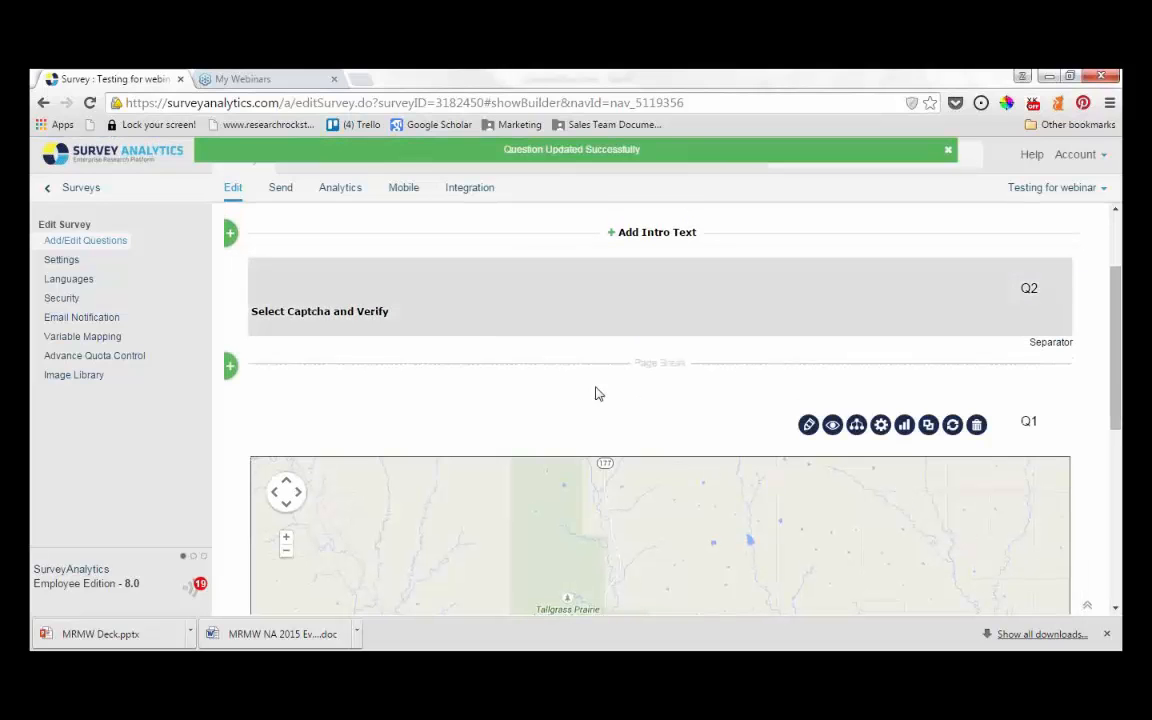
Open the survey's link in a new browser tab and start the captcha verification as a respondent.
{"action": "scroll", "coordinate": [420, 340], "scroll_direction": "up", "scroll_amount": 1}
{"action": "scroll", "coordinate": [430, 318], "scroll_direction": "up", "scroll_amount": 1}
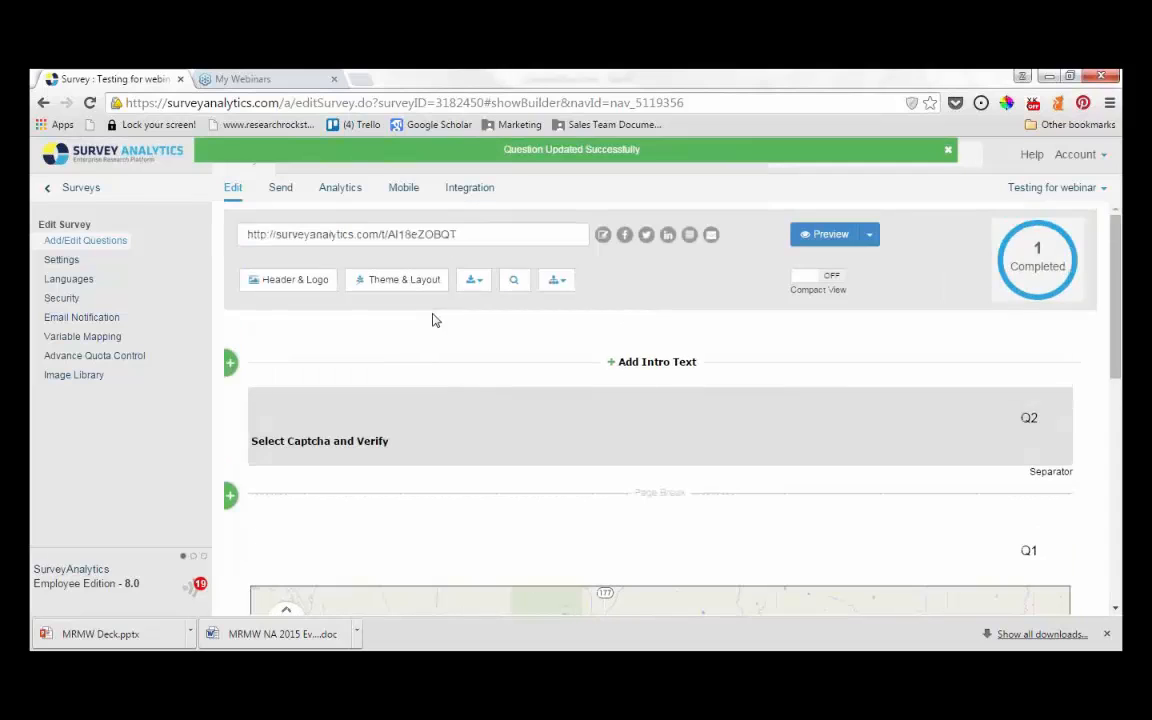
{"action": "left_click", "coordinate": [477, 233]}
{"action": "key", "text": "ctrl+c"}
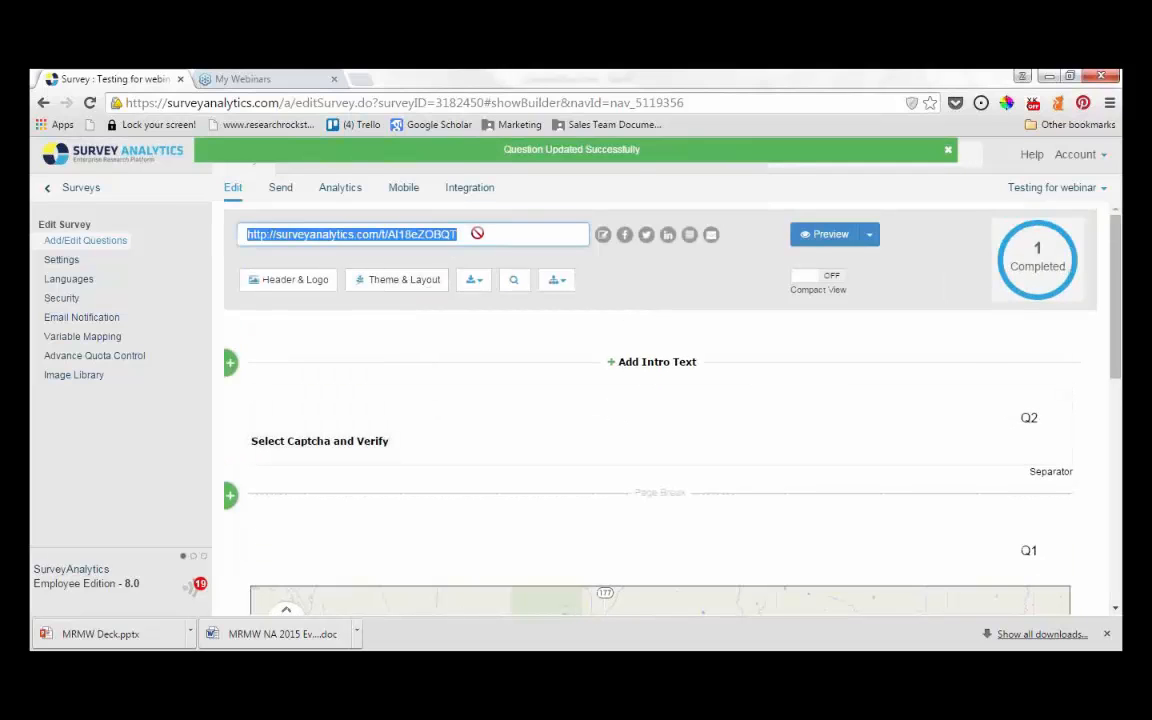
{"action": "left_click", "coordinate": [357, 80]}
{"action": "key", "text": "ctrl+v"}
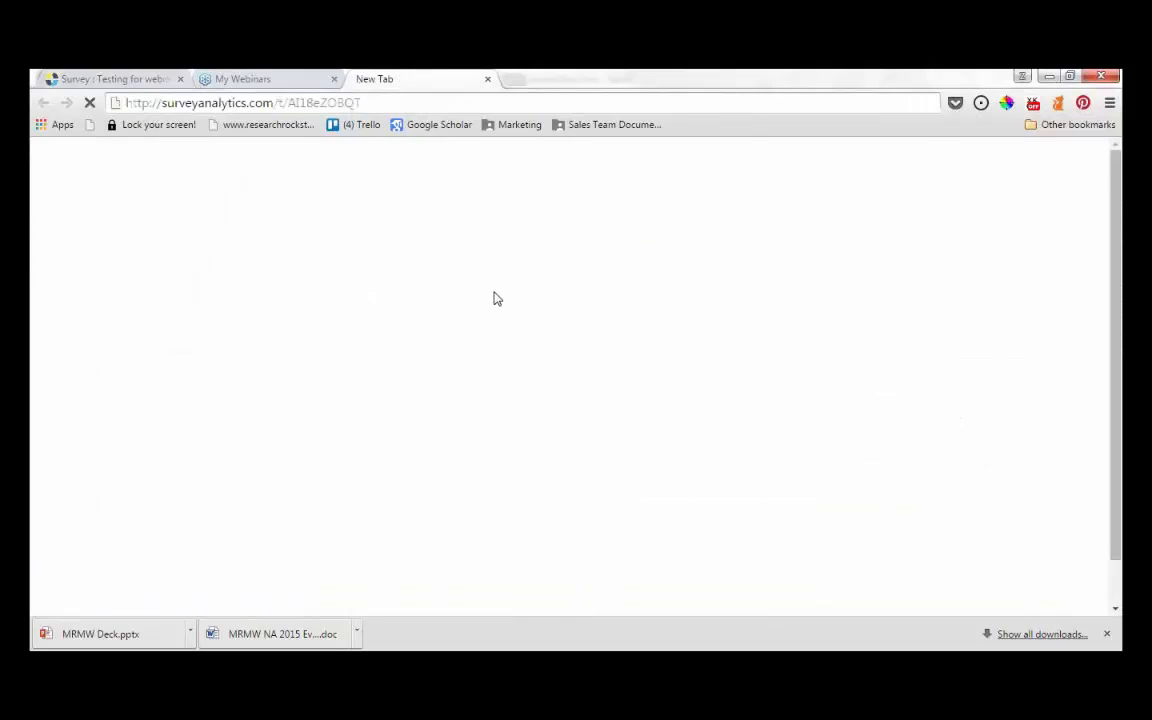
{"action": "key", "text": "Return"}
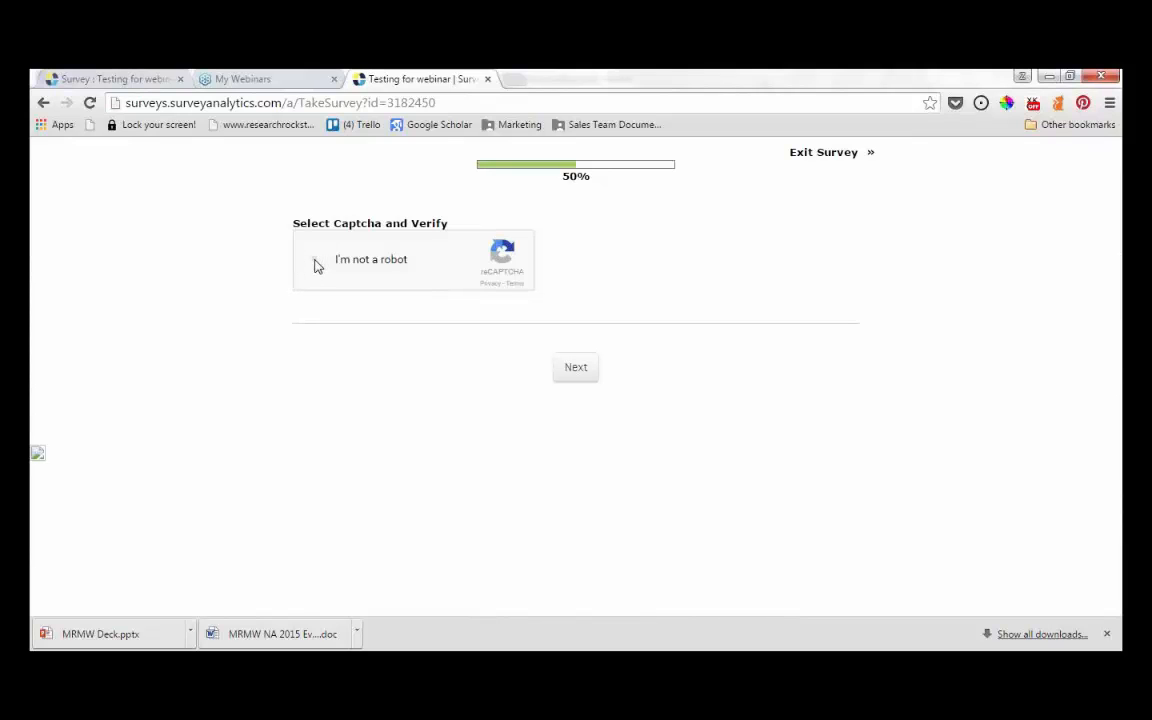
{"action": "left_click", "coordinate": [315, 262]}
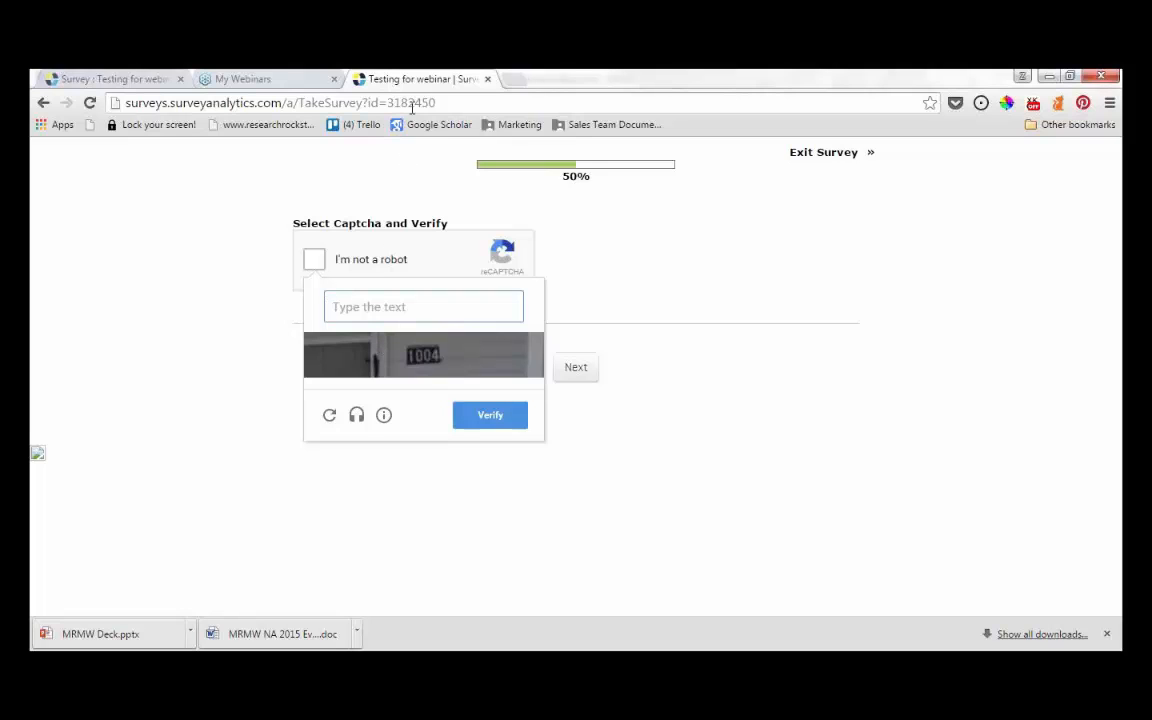
Return to the survey editor and examine the Survey Authentication options in the security settings without changing the selection.
{"action": "left_click", "coordinate": [141, 82]}
{"action": "left_click", "coordinate": [340, 343]}
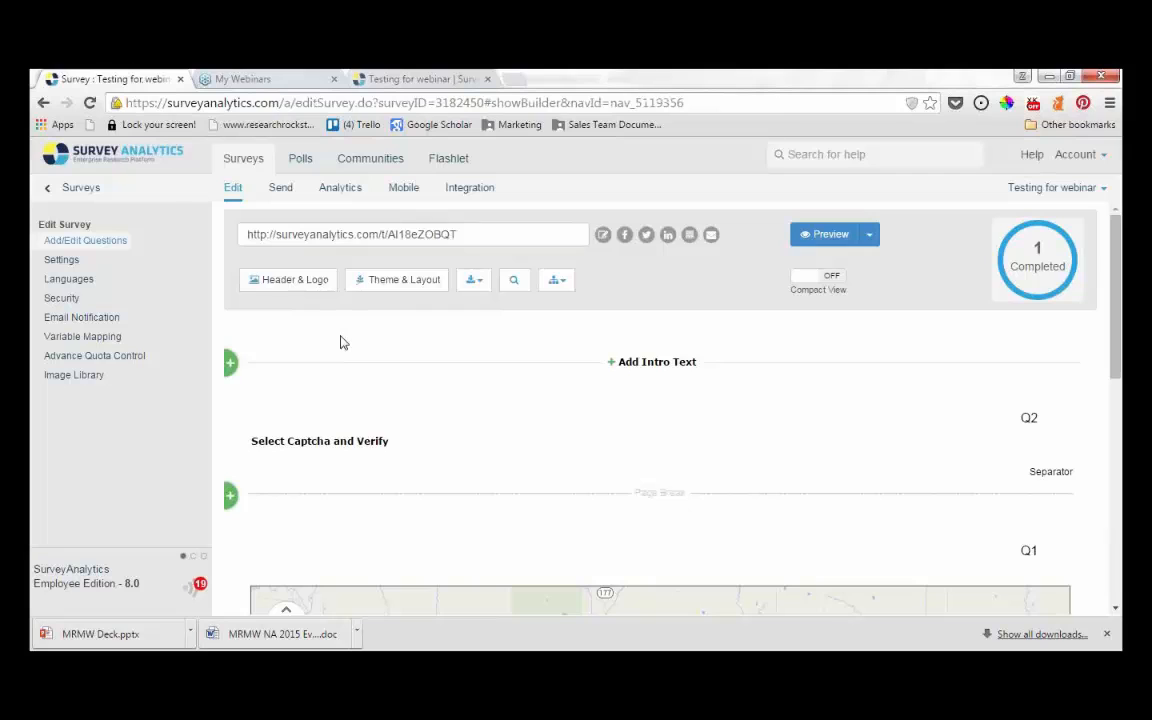
{"action": "left_click", "coordinate": [62, 298]}
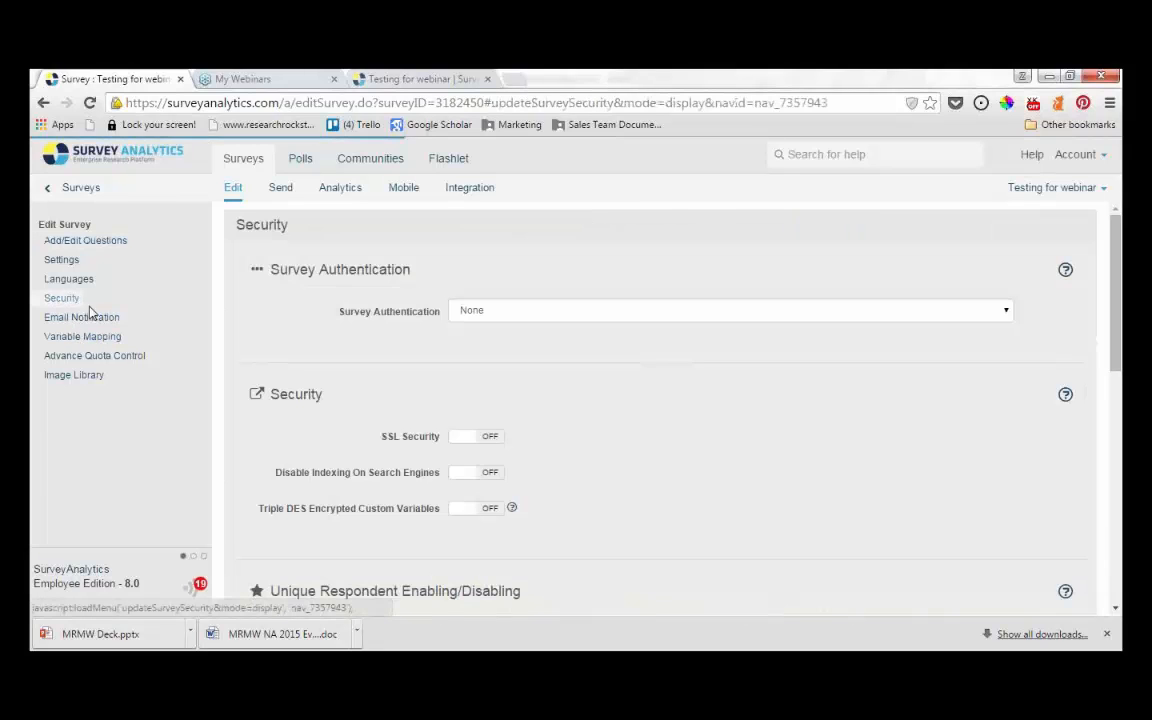
{"action": "left_click", "coordinate": [606, 311]}
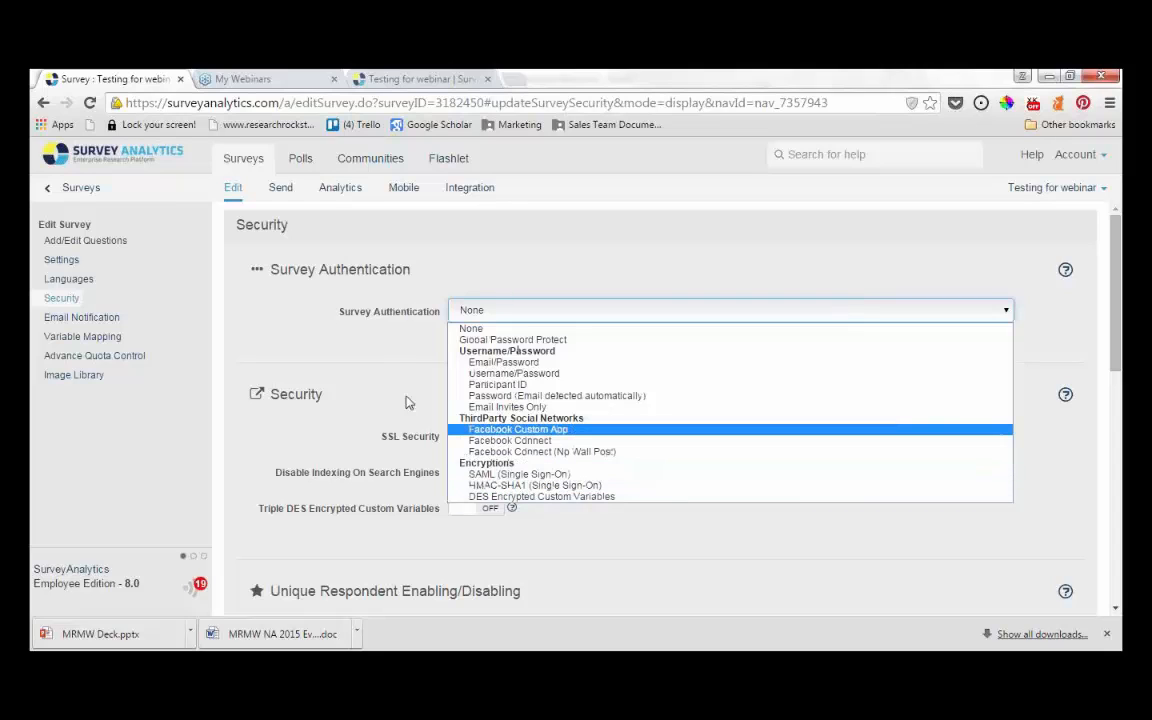
{"action": "left_click", "coordinate": [382, 350]}
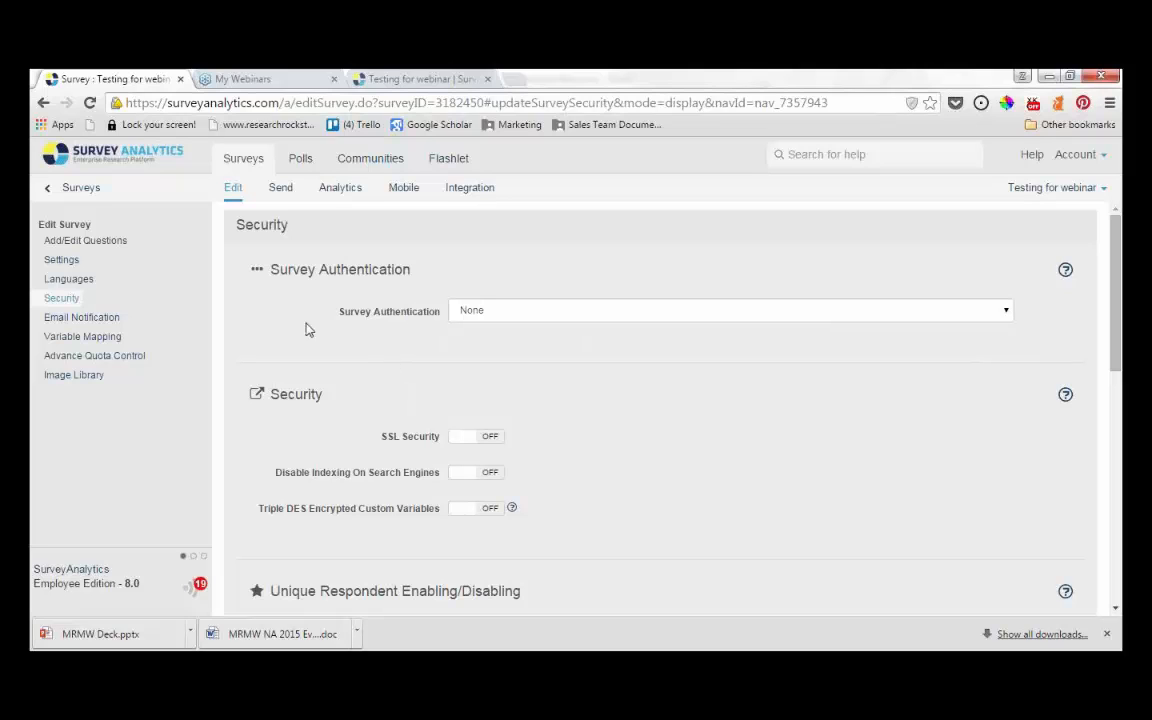
Go back to the survey list and view the management actions for the Testing for webinar survey without choosing one.
{"action": "left_click", "coordinate": [81, 189]}
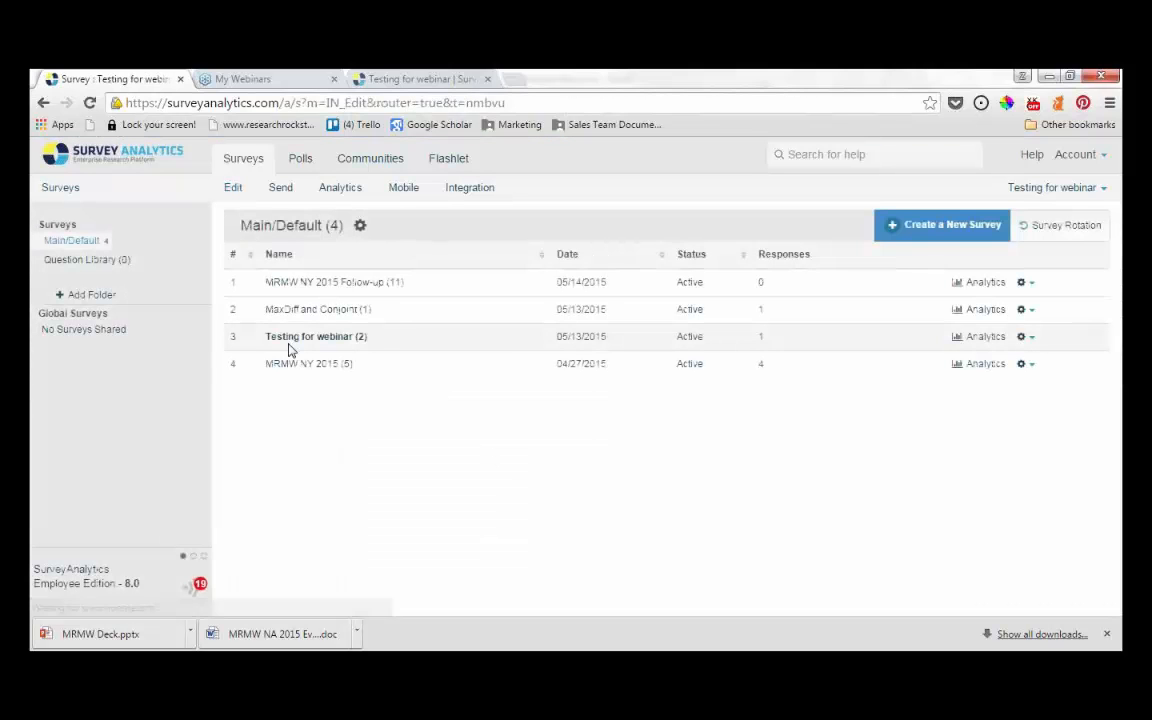
{"action": "left_click", "coordinate": [1032, 340]}
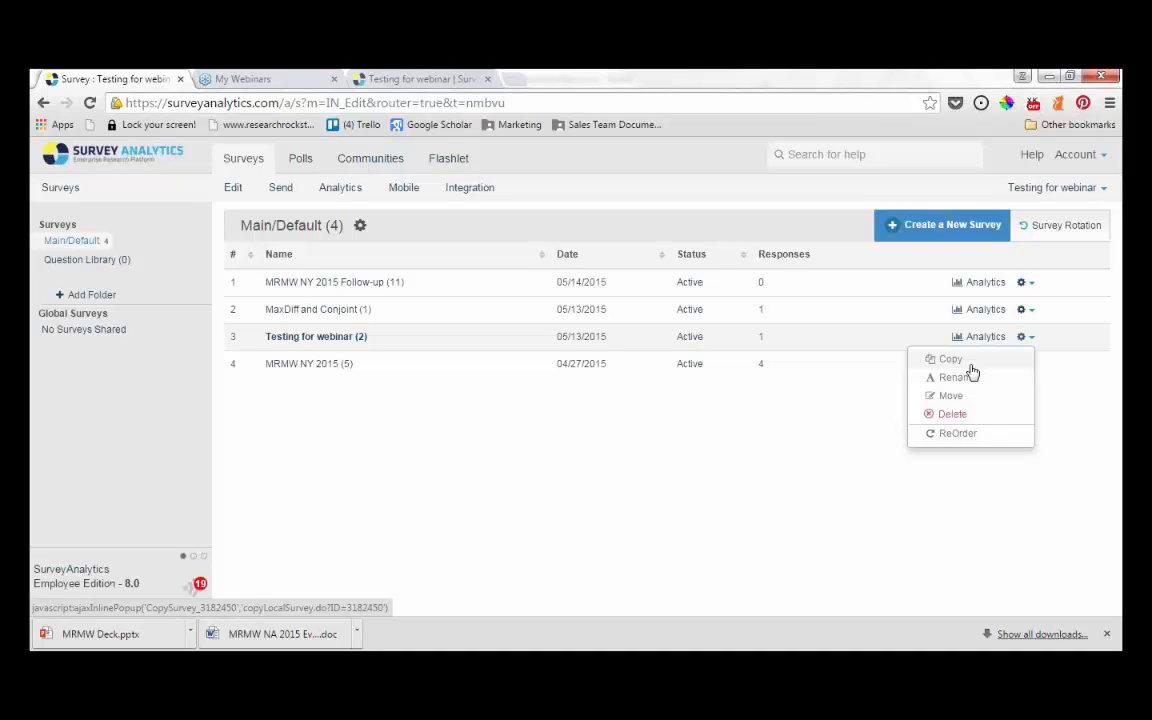
{"action": "left_click", "coordinate": [592, 440]}
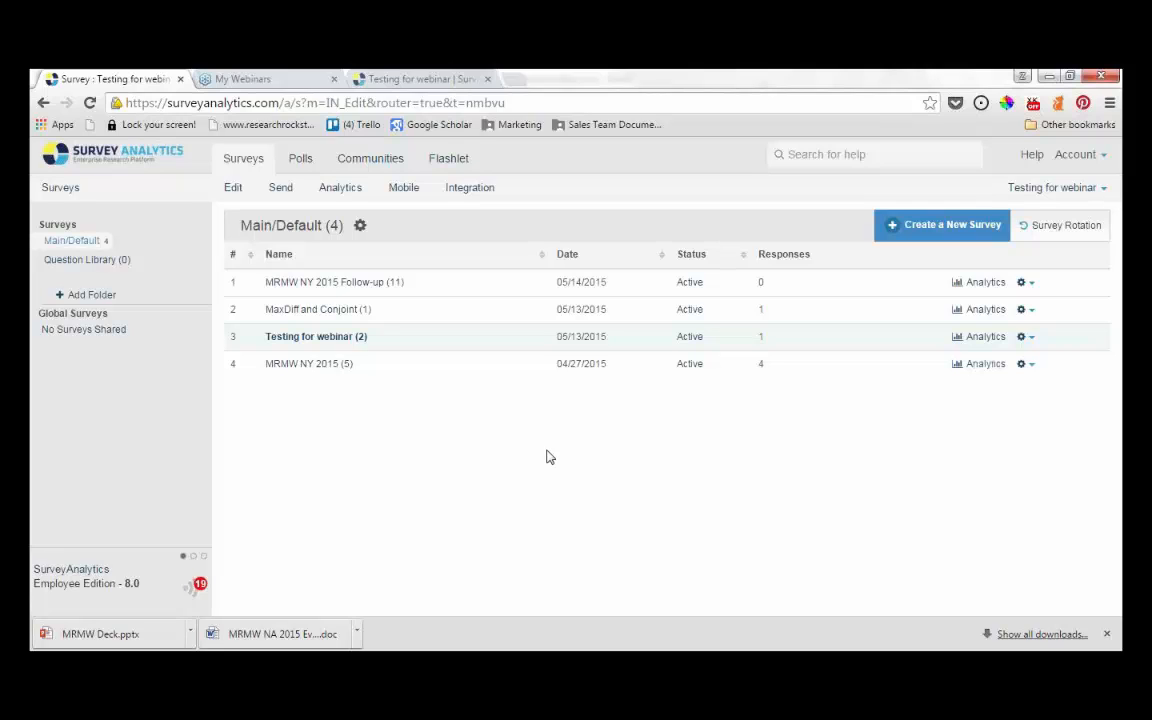
Create a new poll named Test Webinar in the My Polls folder.
{"action": "left_click", "coordinate": [300, 160]}
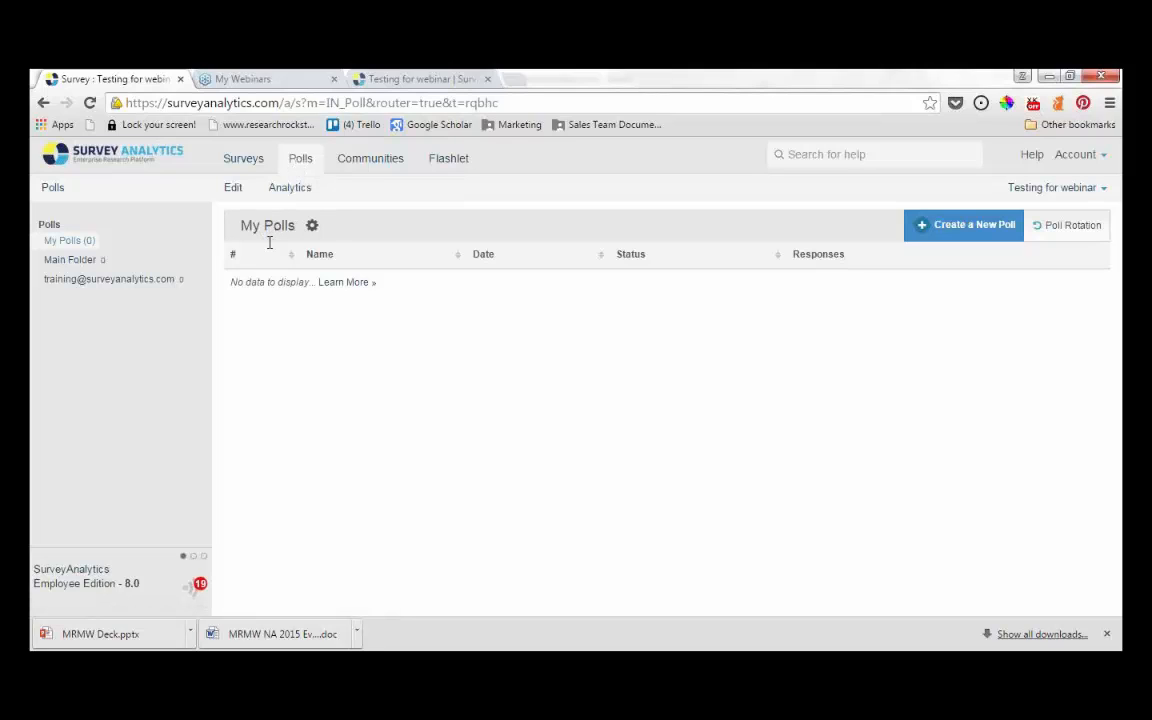
{"action": "left_click", "coordinate": [950, 229]}
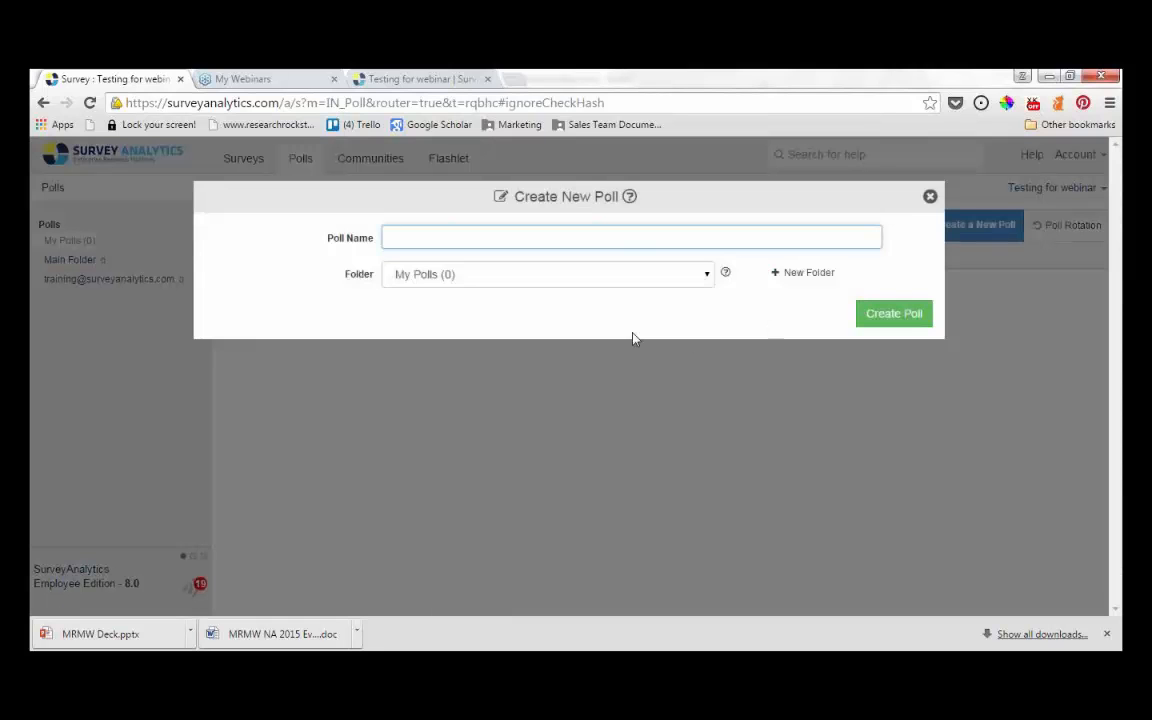
{"action": "type", "text": "Test WEbina"}
{"action": "key", "text": "BackSpace"}
{"action": "key", "text": "BackSpace"}
{"action": "key", "text": "BackSpace"}
{"action": "key", "text": "BackSpace"}
{"action": "key", "text": "BackSpace"}
{"action": "type", "text": "ebinar"}
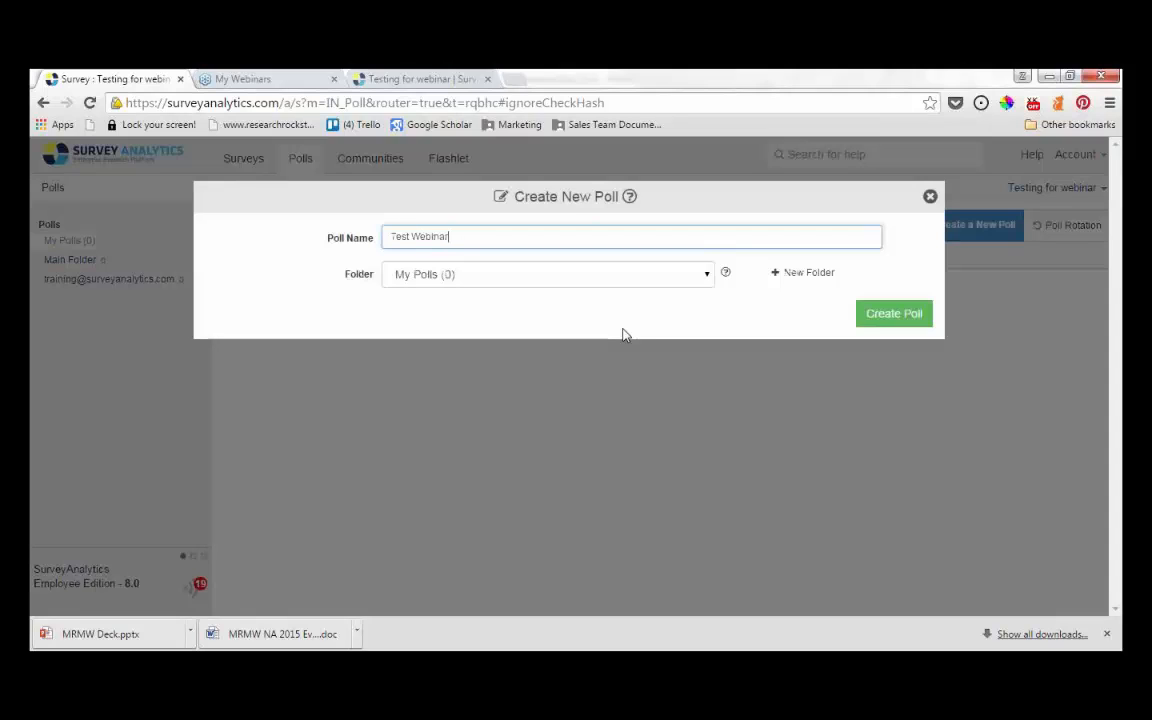
{"action": "left_click", "coordinate": [889, 320]}
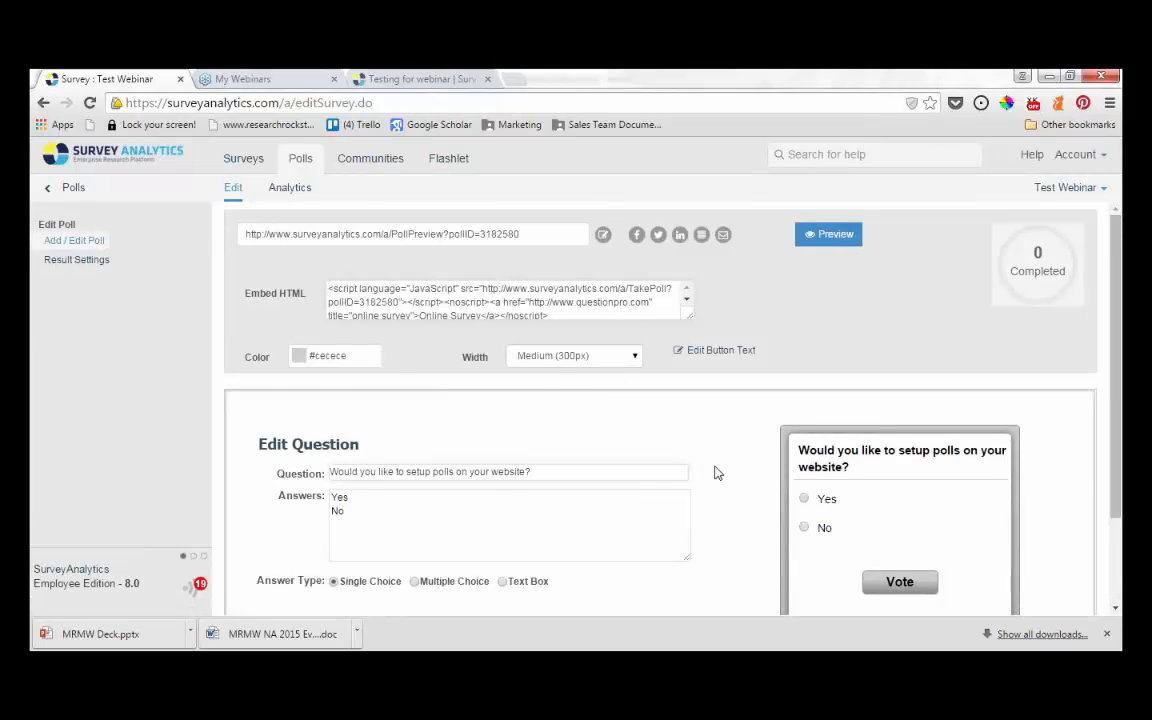
Review the Test Webinar poll's question and answer setup, and select its embed HTML code.
{"action": "scroll", "coordinate": [715, 472], "scroll_direction": "down", "scroll_amount": 1}
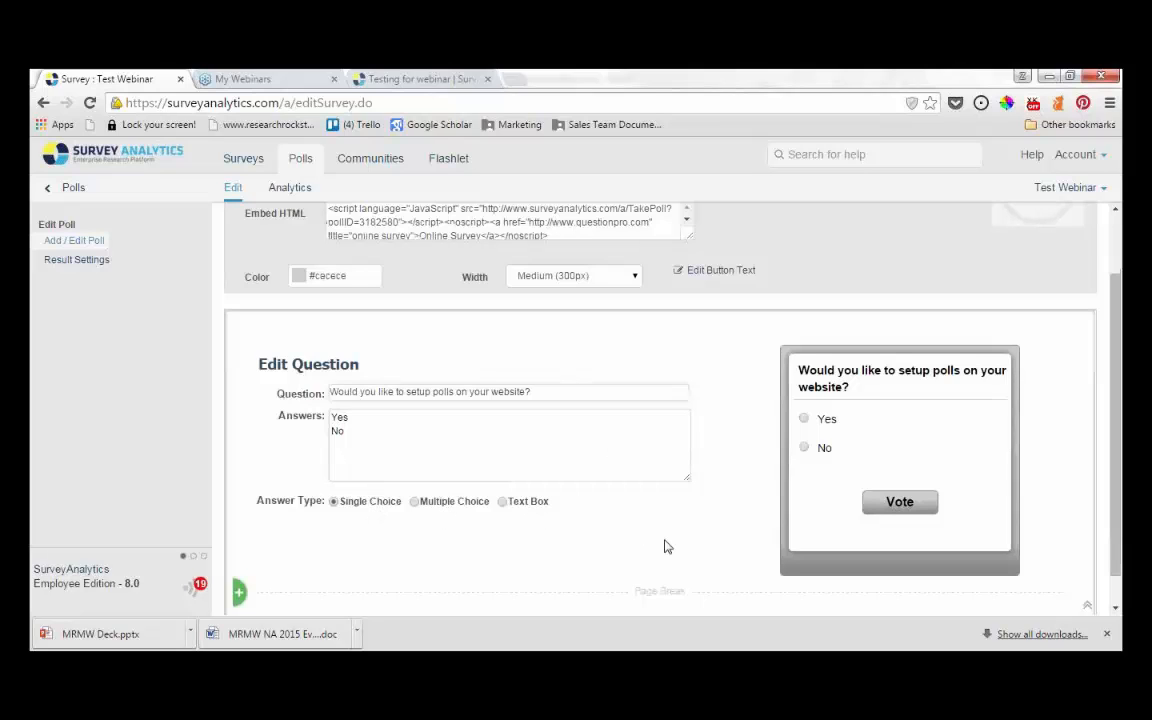
{"action": "scroll", "coordinate": [665, 544], "scroll_direction": "down", "scroll_amount": 1}
{"action": "scroll", "coordinate": [684, 532], "scroll_direction": "up", "scroll_amount": 2}
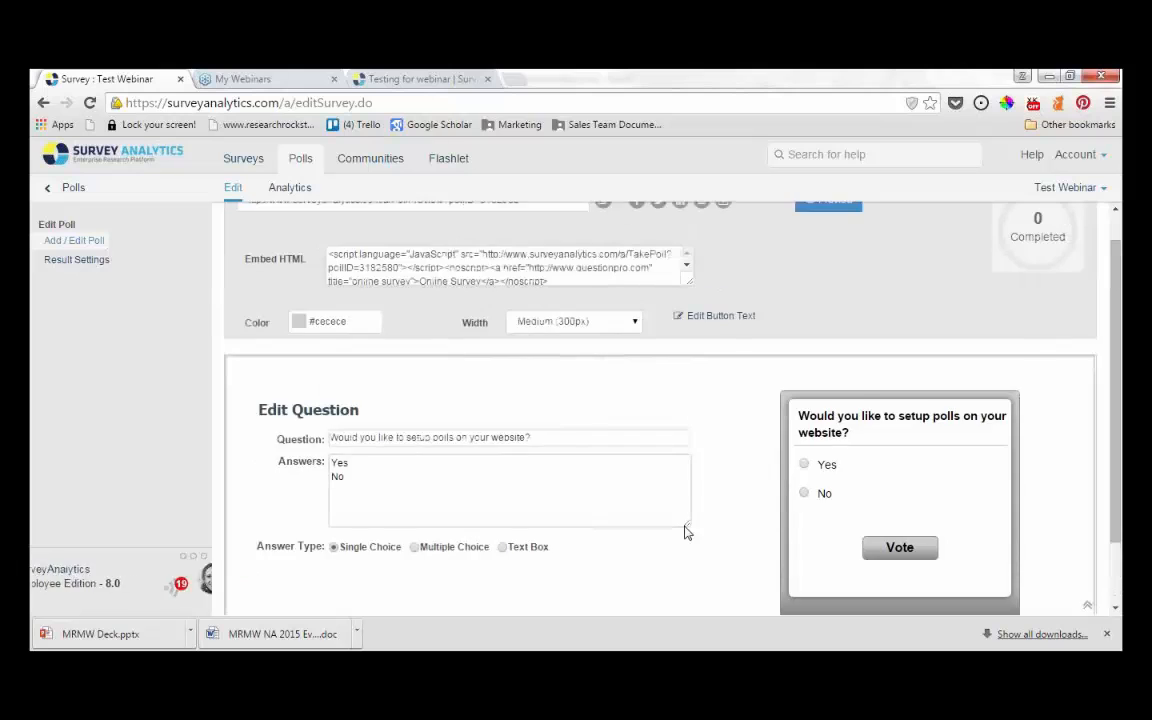
{"action": "left_click", "coordinate": [439, 299]}
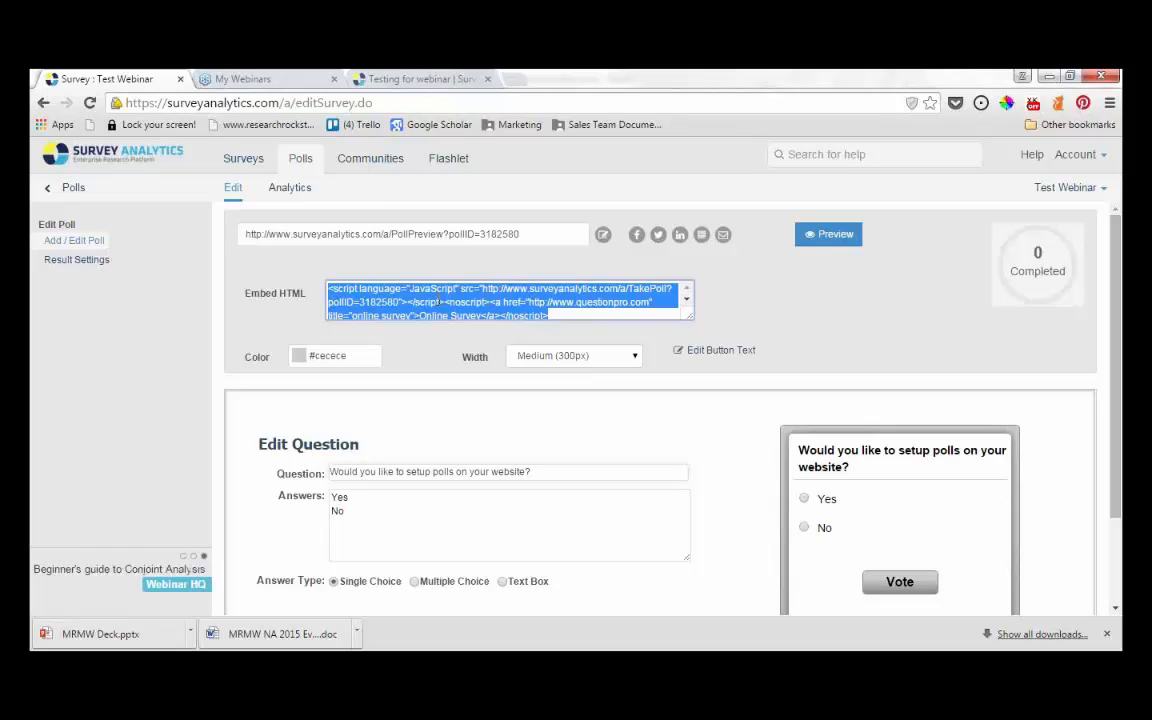
{"action": "left_click", "coordinate": [288, 199]}
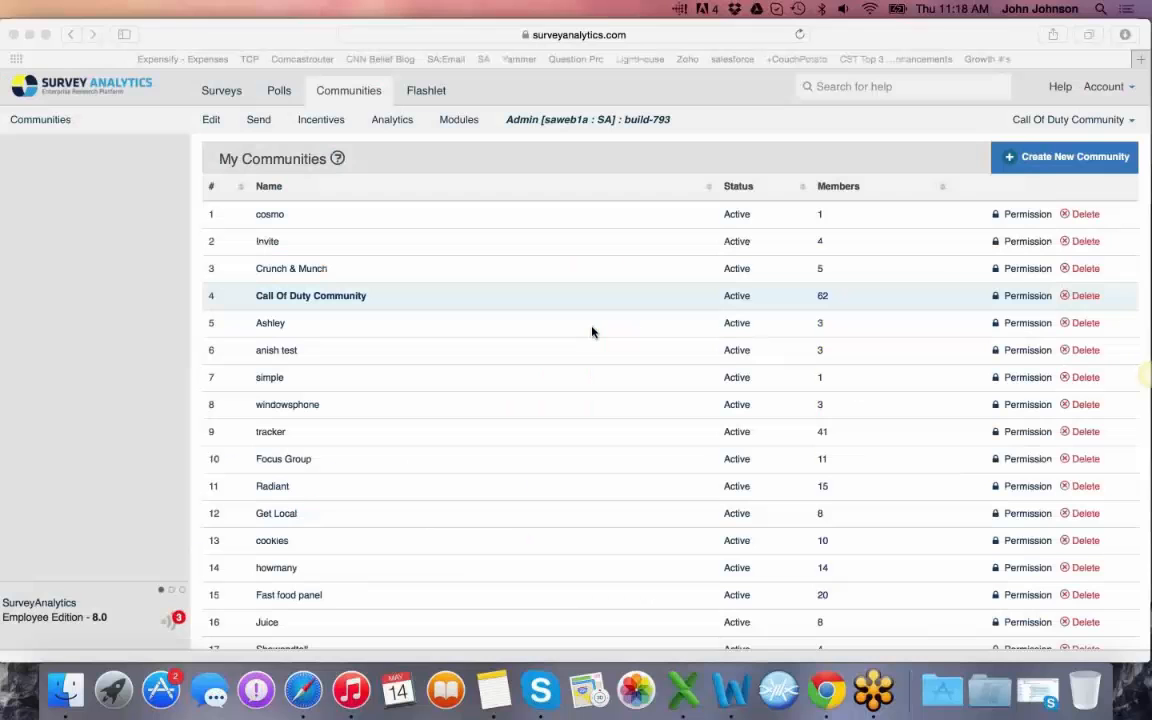
Open the Call Of Duty Community from the communities list and look through its Send, Incentives, Analytics and Modules sections.
{"action": "left_click", "coordinate": [723, 96]}
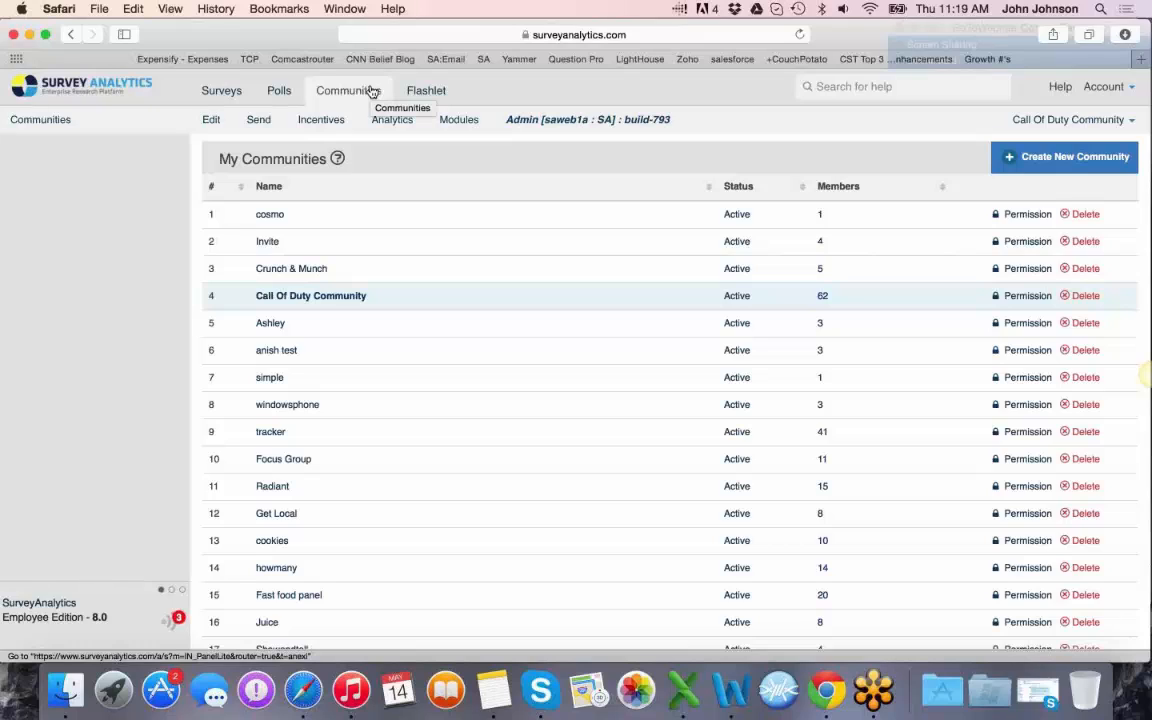
{"action": "left_click", "coordinate": [311, 296]}
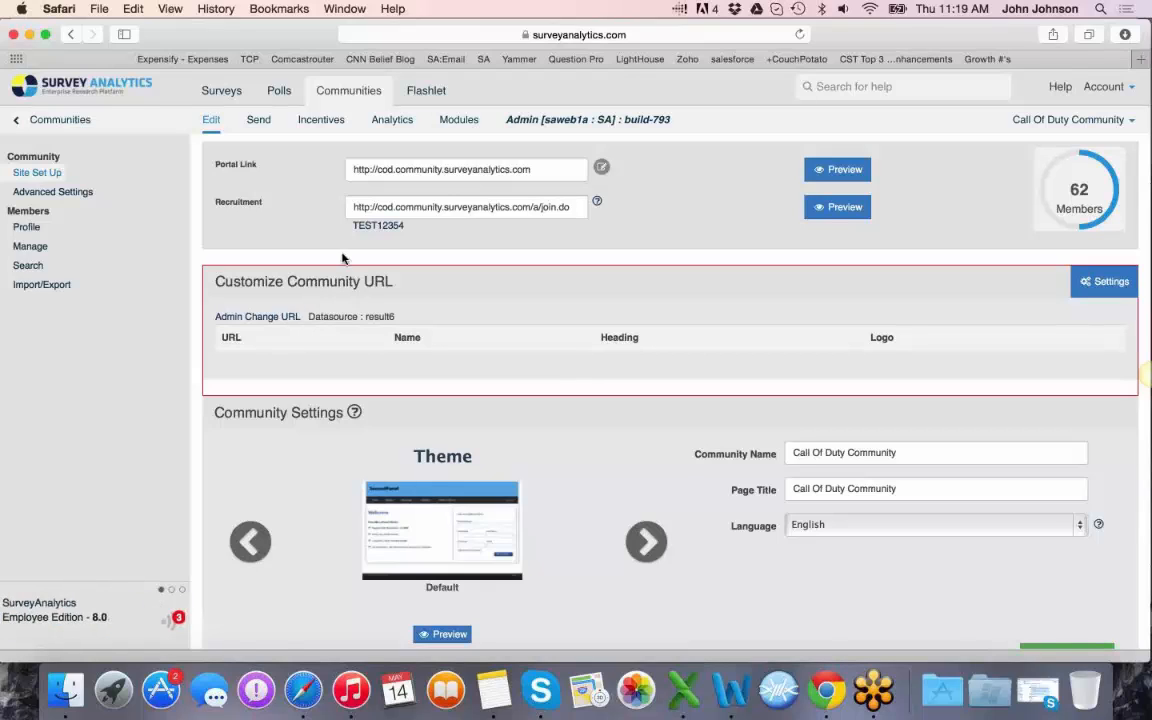
{"action": "left_click", "coordinate": [260, 120]}
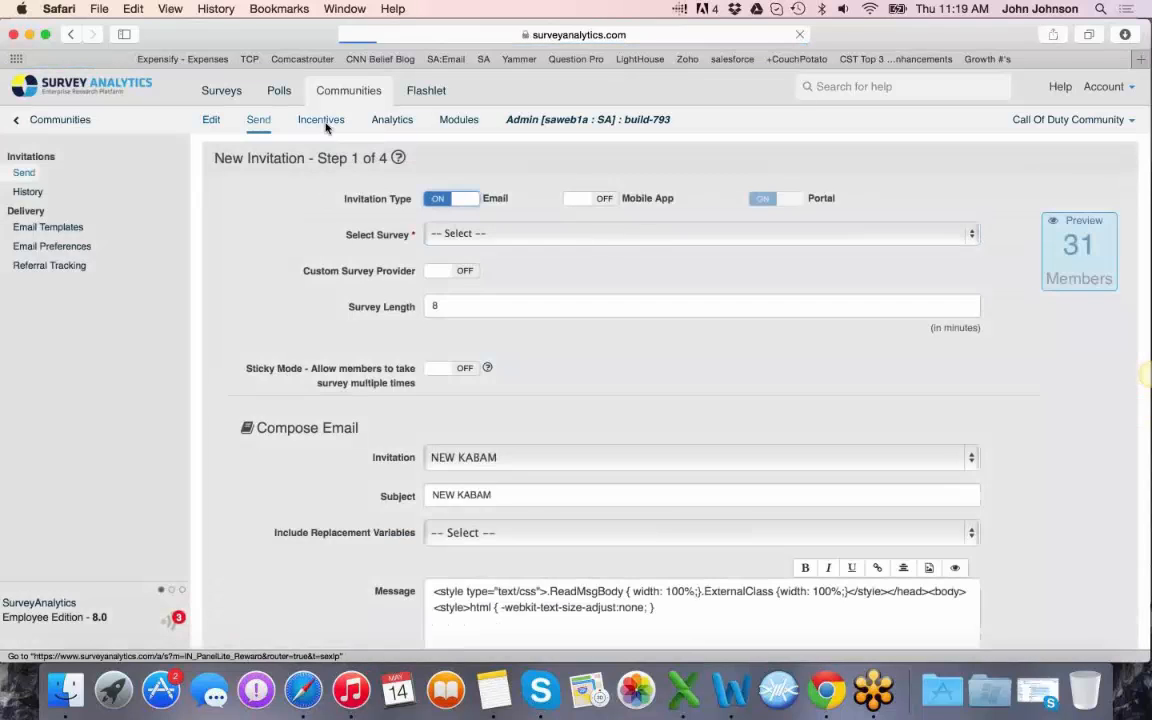
{"action": "left_click", "coordinate": [323, 122]}
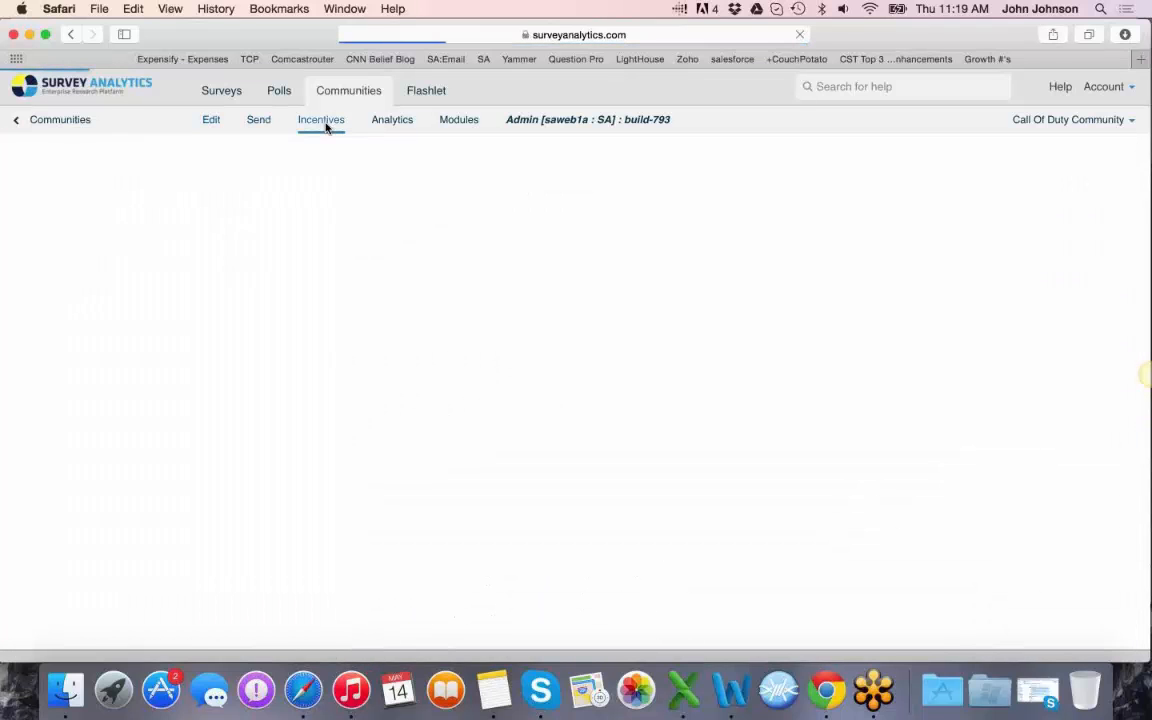
{"action": "left_click", "coordinate": [398, 128]}
{"action": "left_click", "coordinate": [463, 123]}
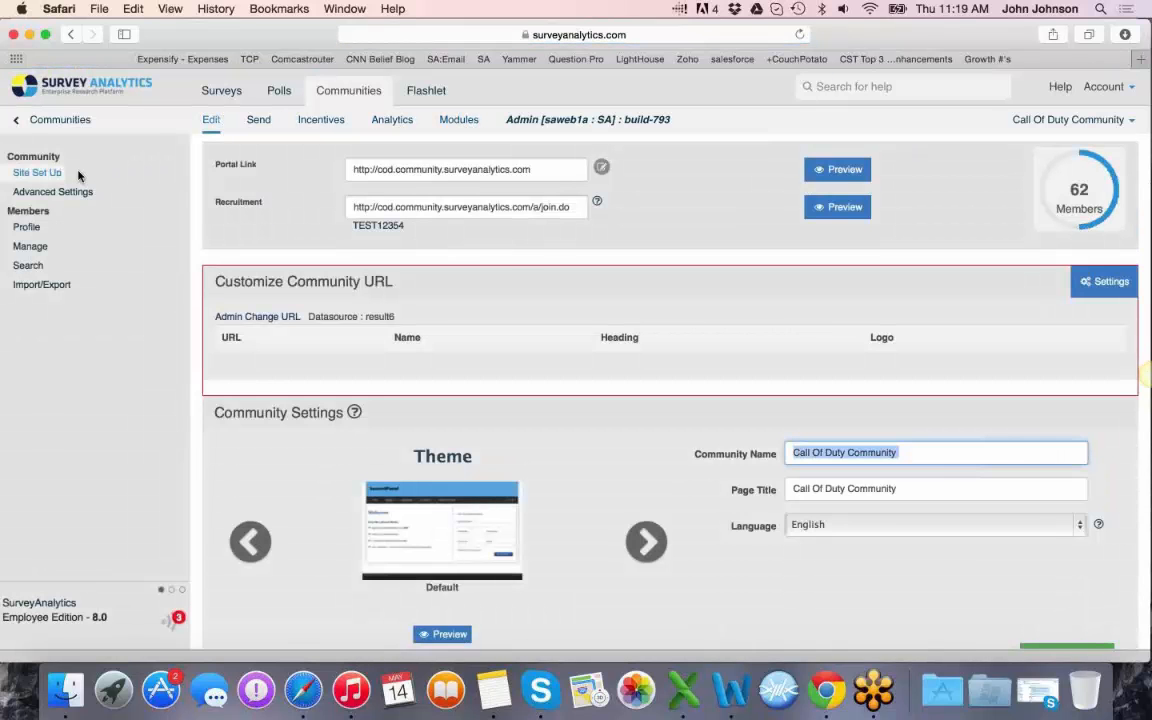
View the Call Of Duty Community's advanced settings, new invitation form and incentive point system.
{"action": "left_click", "coordinate": [76, 193]}
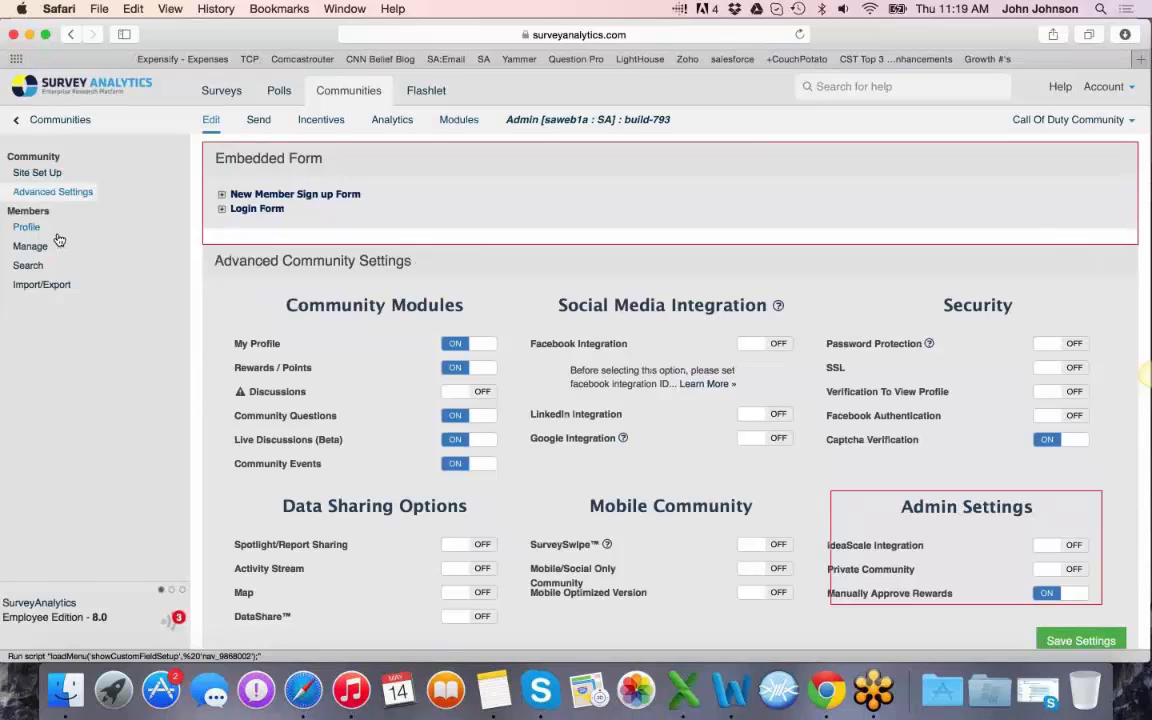
{"action": "left_click", "coordinate": [262, 121]}
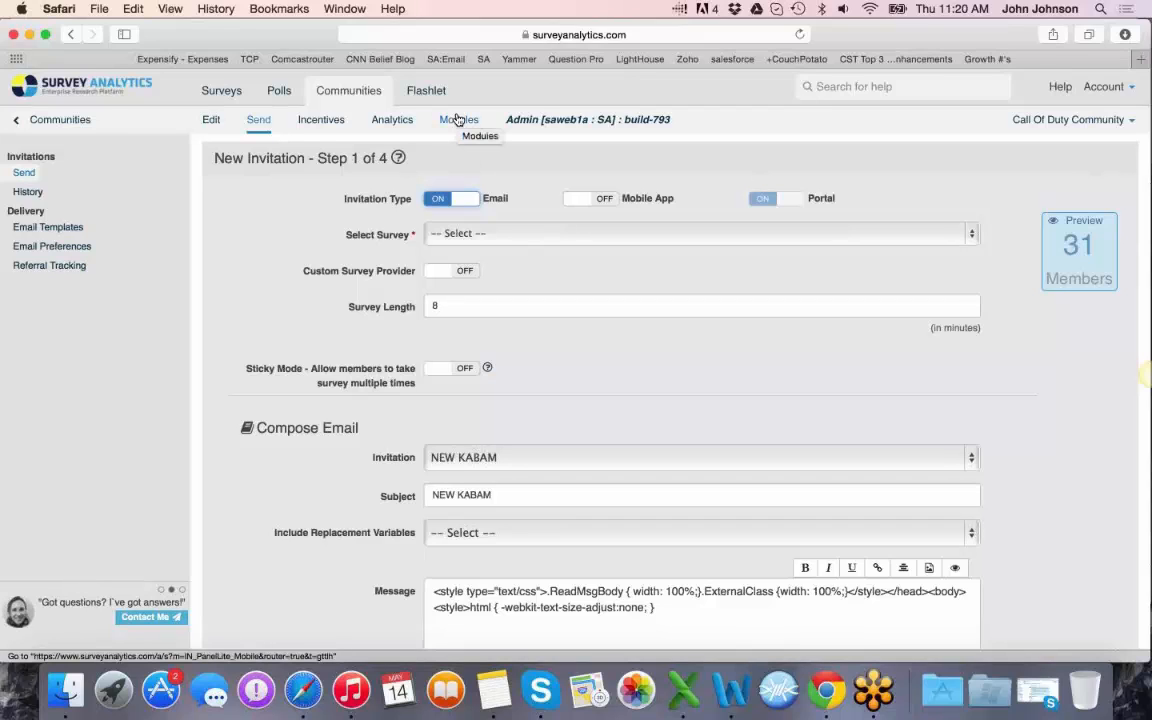
{"action": "left_click", "coordinate": [320, 121]}
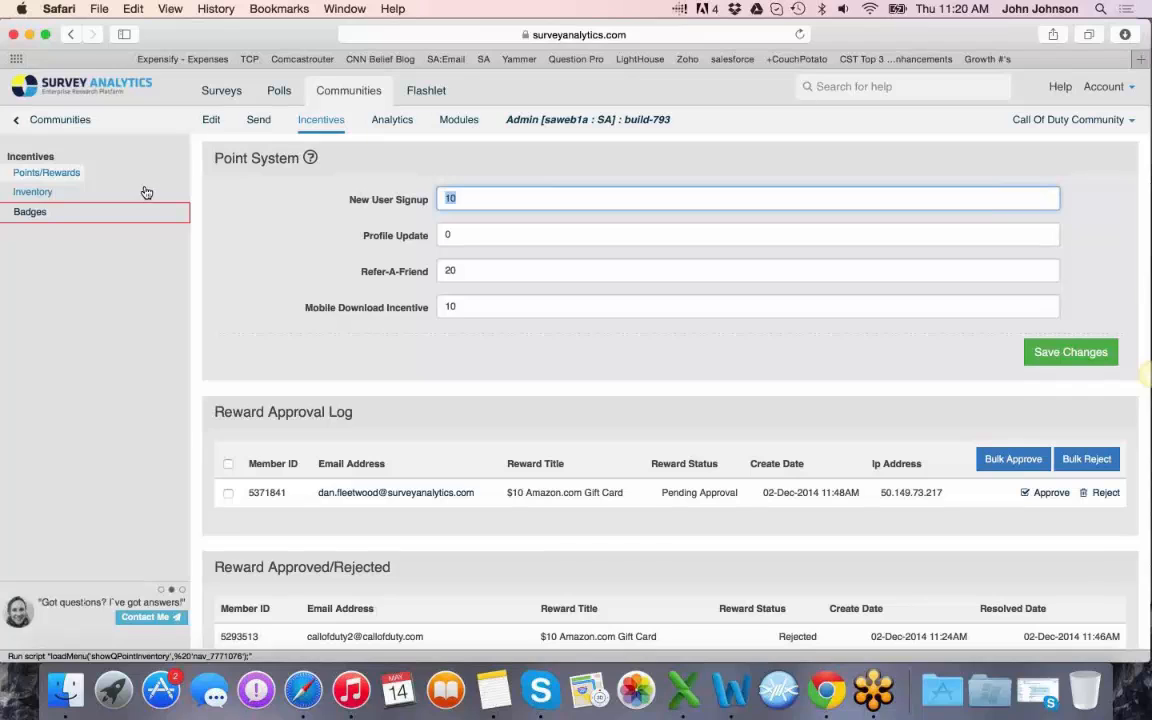
View the community's health dashboard and its sampling pages for filters and balancing.
{"action": "left_click", "coordinate": [392, 121]}
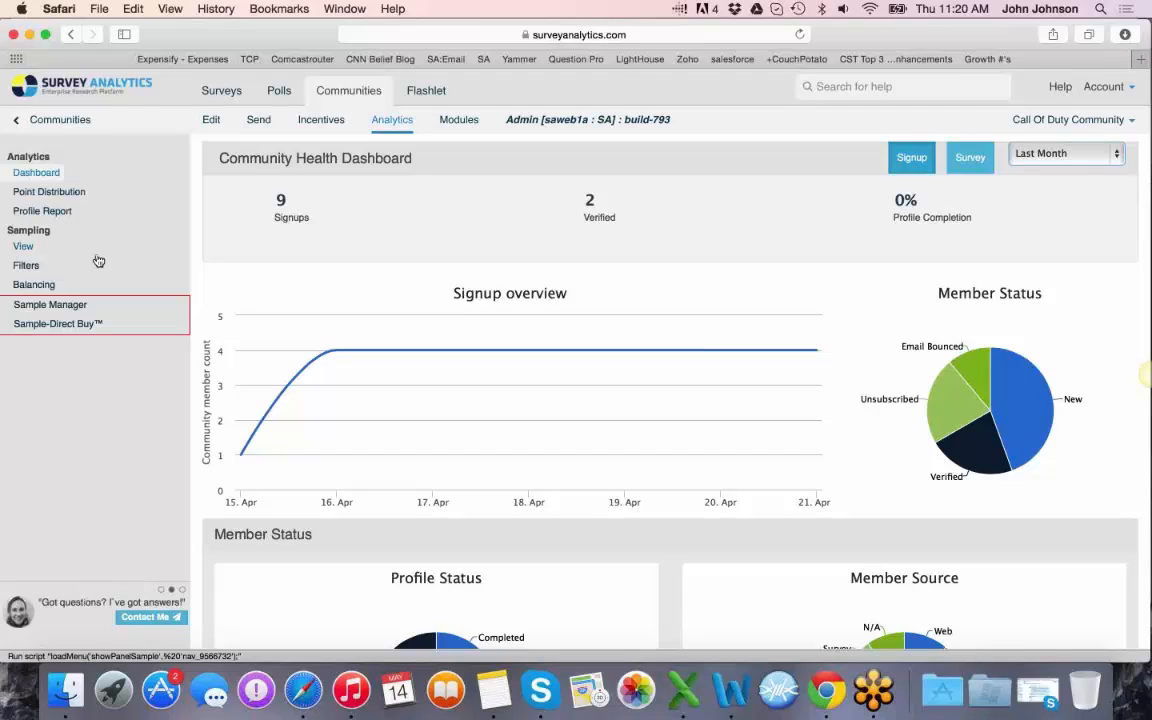
{"action": "left_click", "coordinate": [30, 251]}
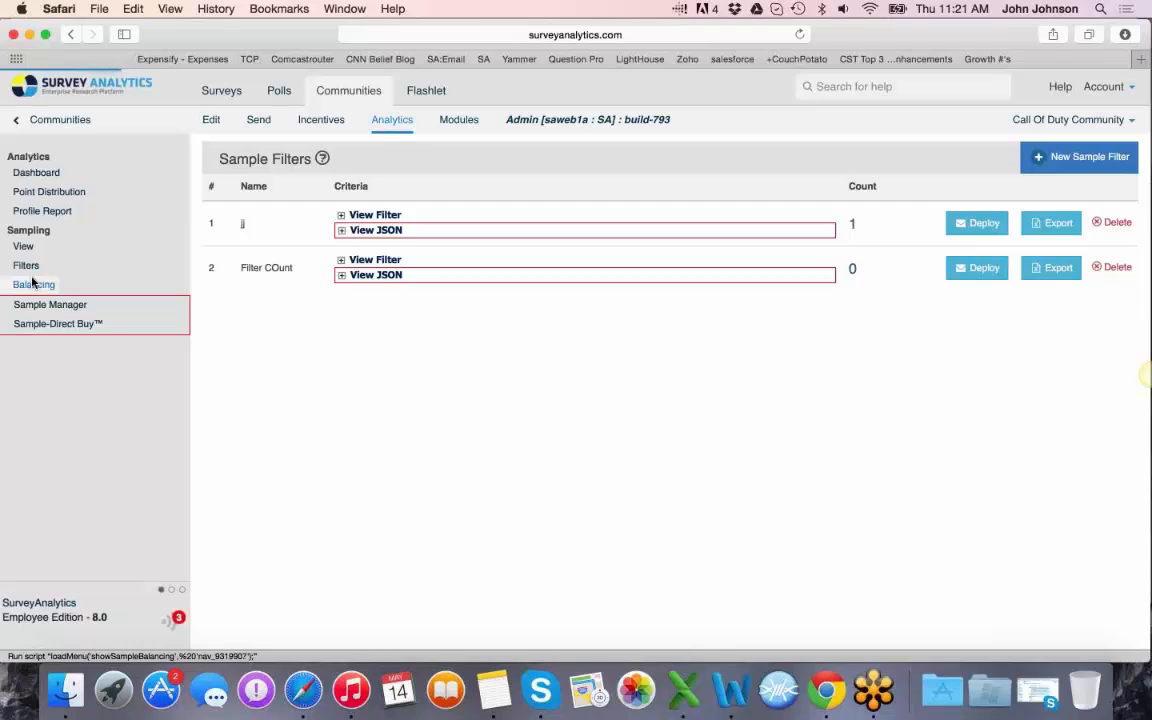
{"action": "left_click", "coordinate": [32, 284]}
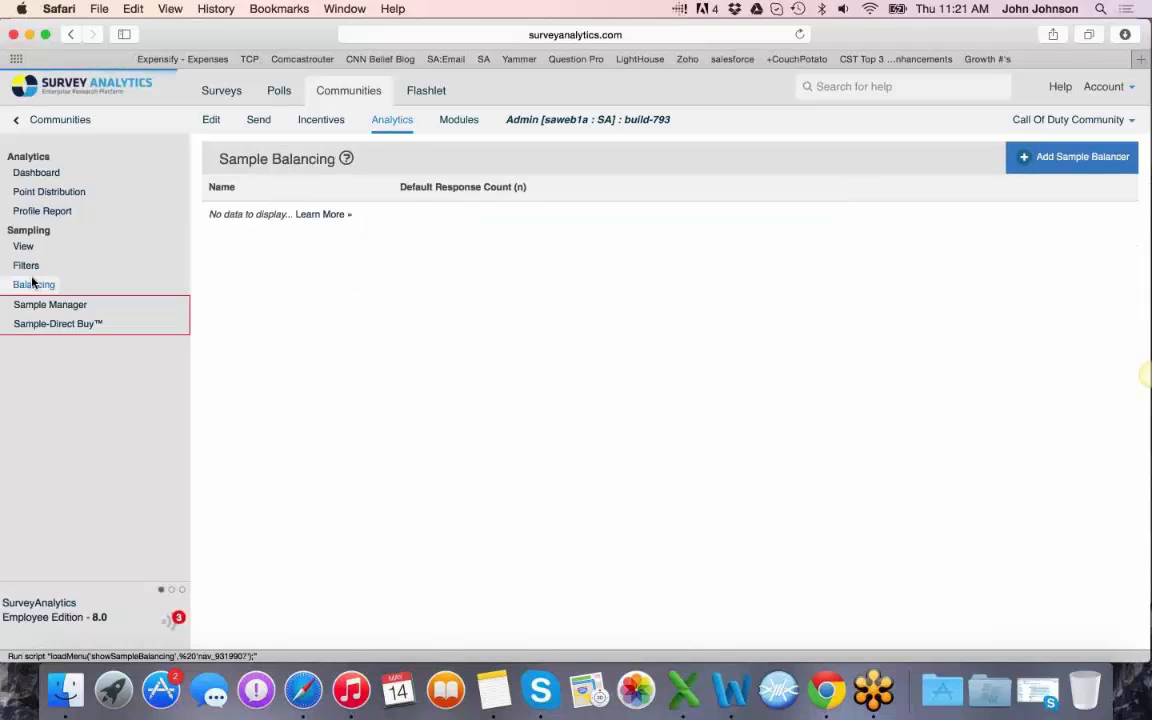
Look through the community's mobile settings, LifeMetrix, Discussions, DataShare and Image Library modules, and return to its site setup page.
{"action": "left_click", "coordinate": [466, 128]}
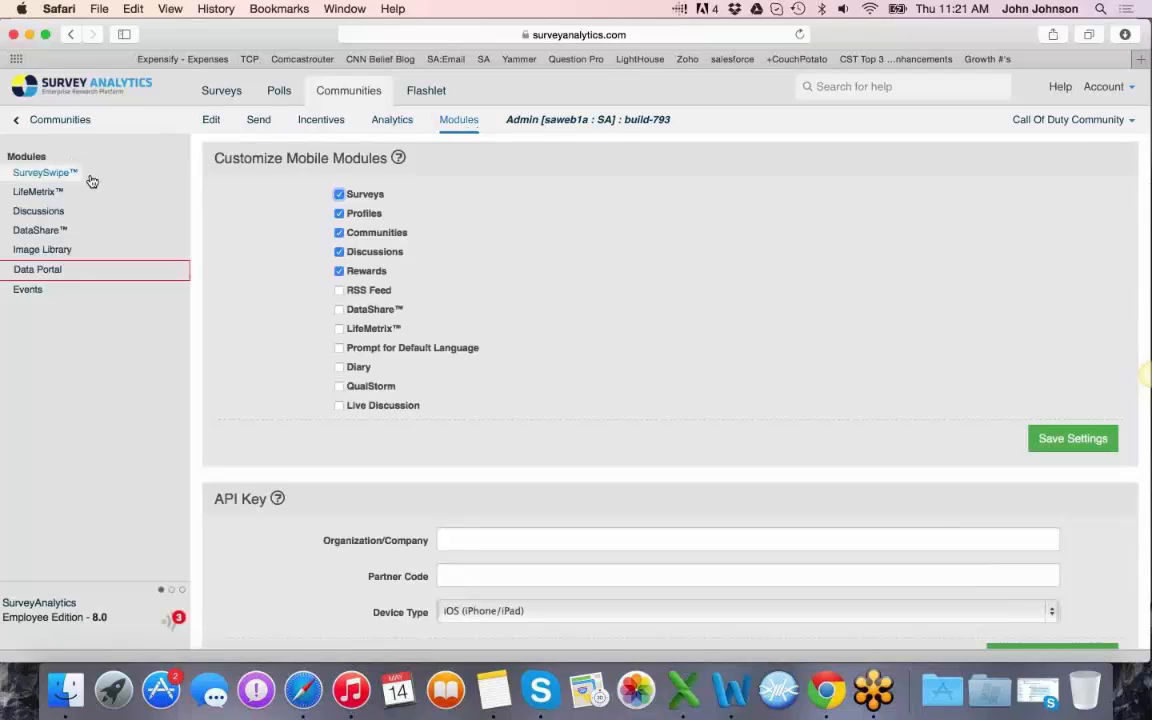
{"action": "left_click", "coordinate": [50, 212]}
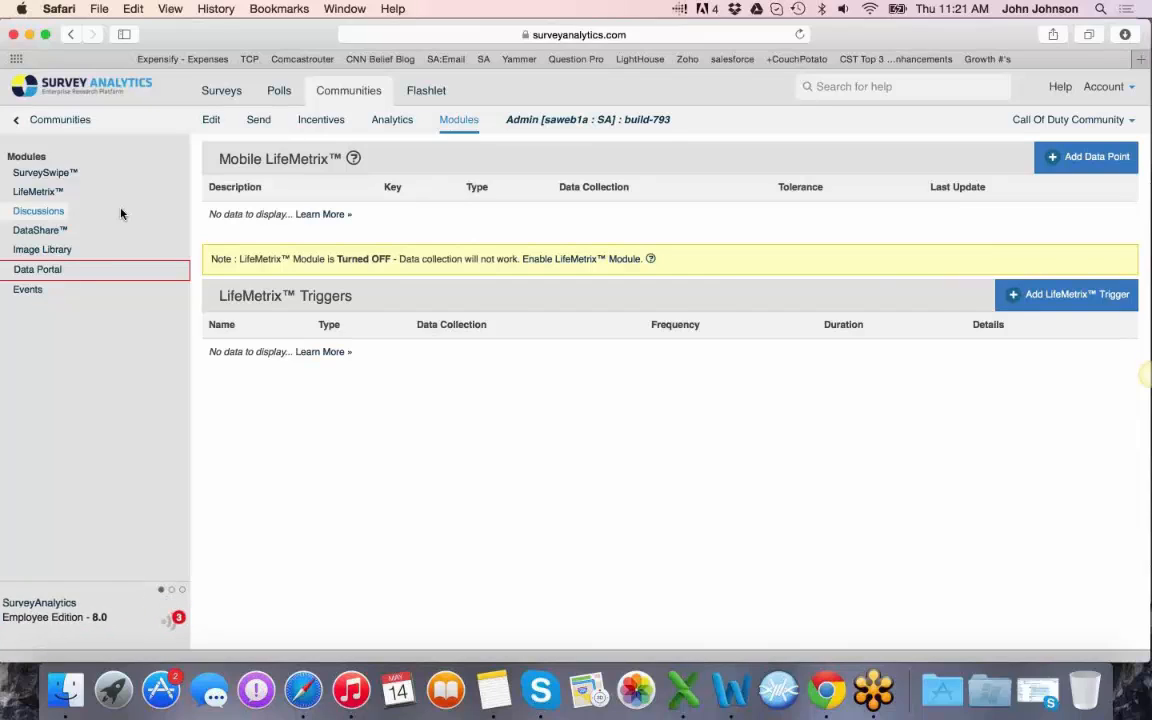
{"action": "left_click", "coordinate": [47, 231]}
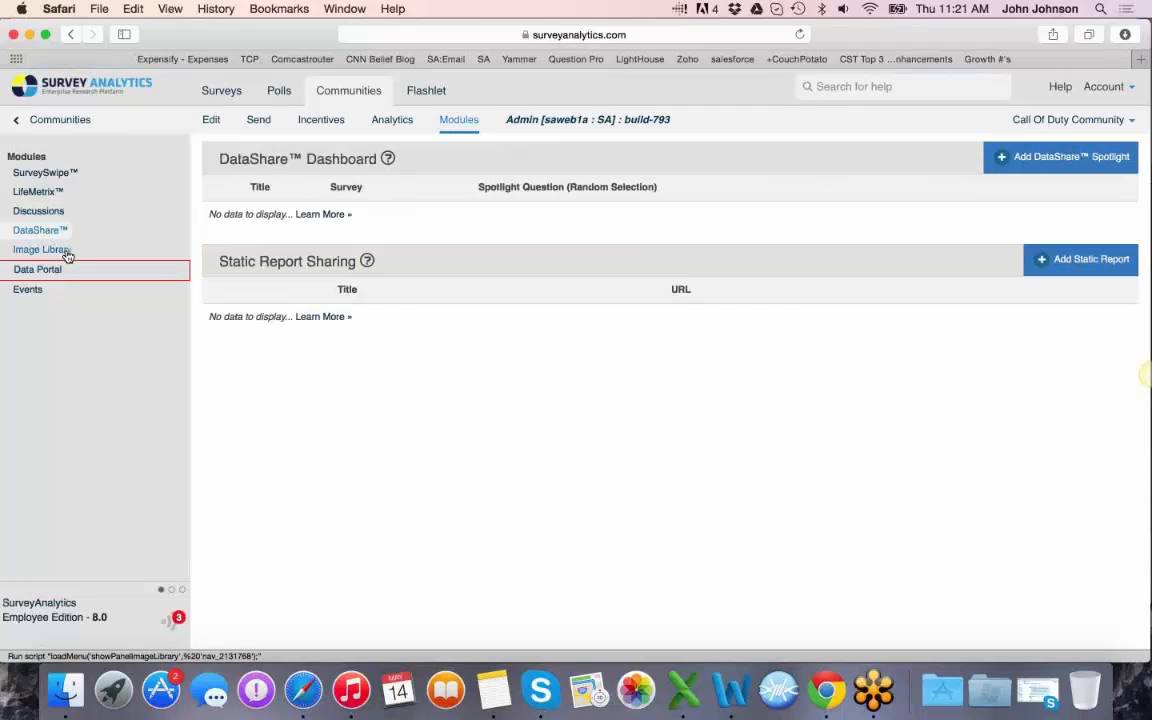
{"action": "left_click", "coordinate": [66, 253]}
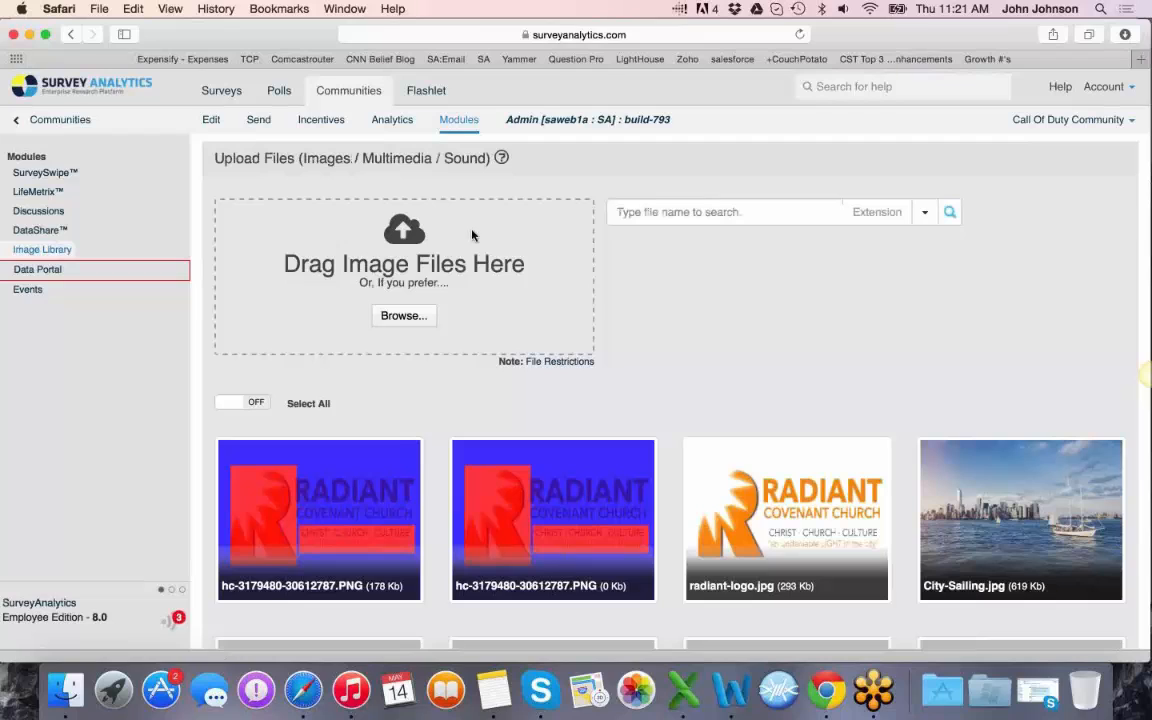
{"action": "left_click", "coordinate": [210, 120]}
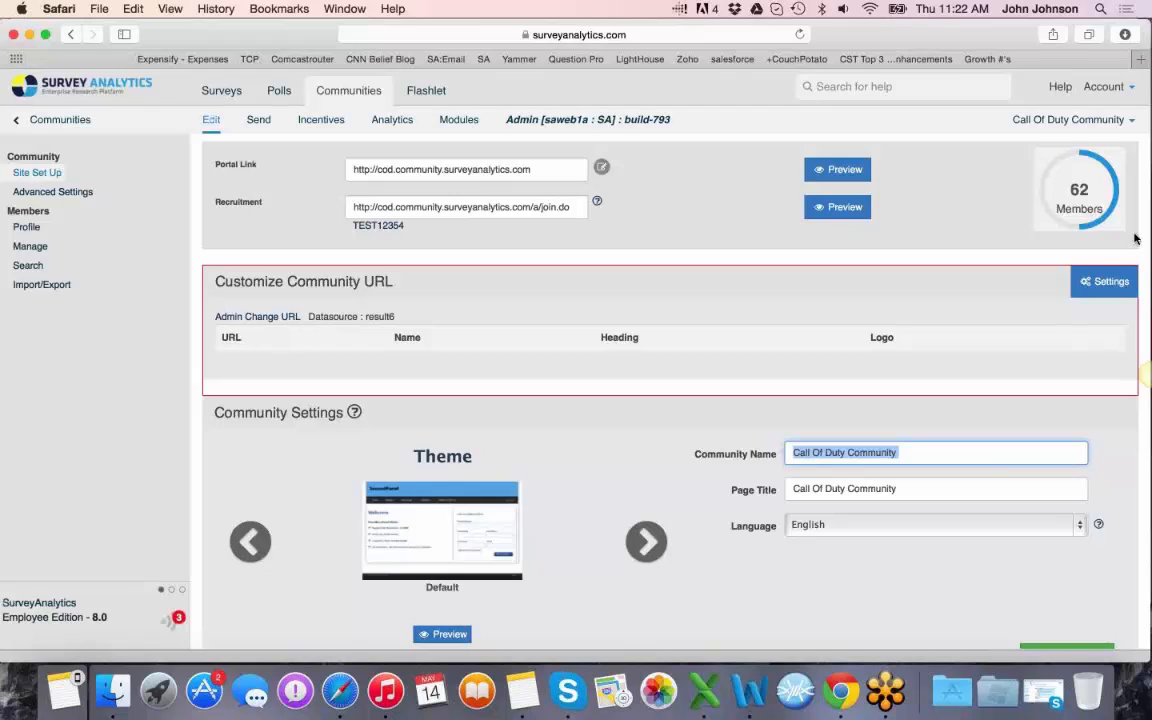
{"action": "left_click", "coordinate": [1001, 268]}
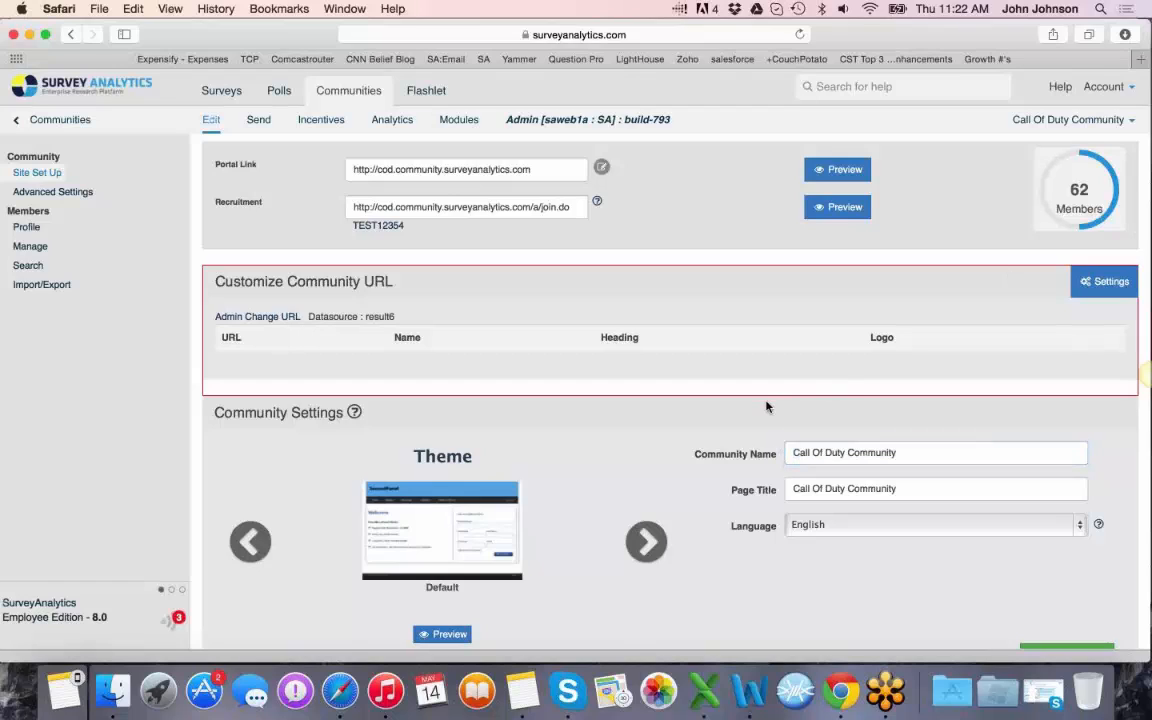